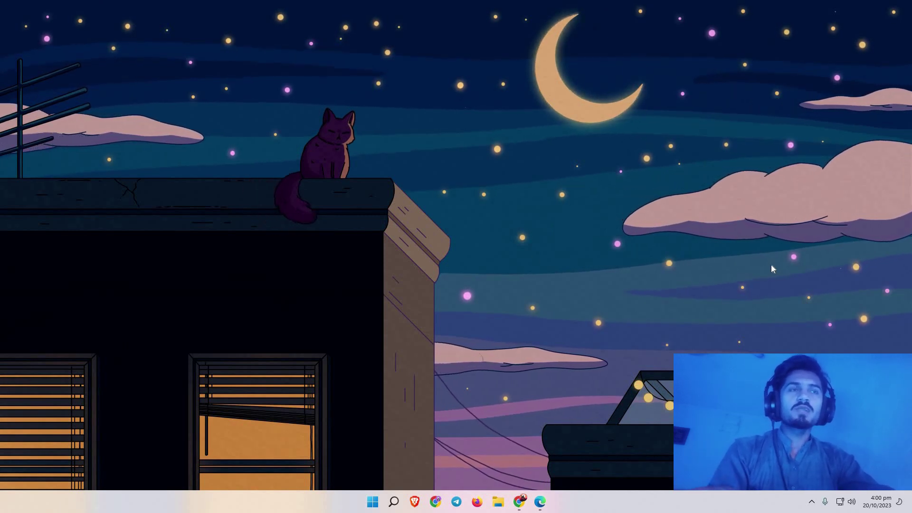
Switch to the WordPress dashboard in Chrome and search the plugins available to add for "updraftplus".
left_click(521, 501)
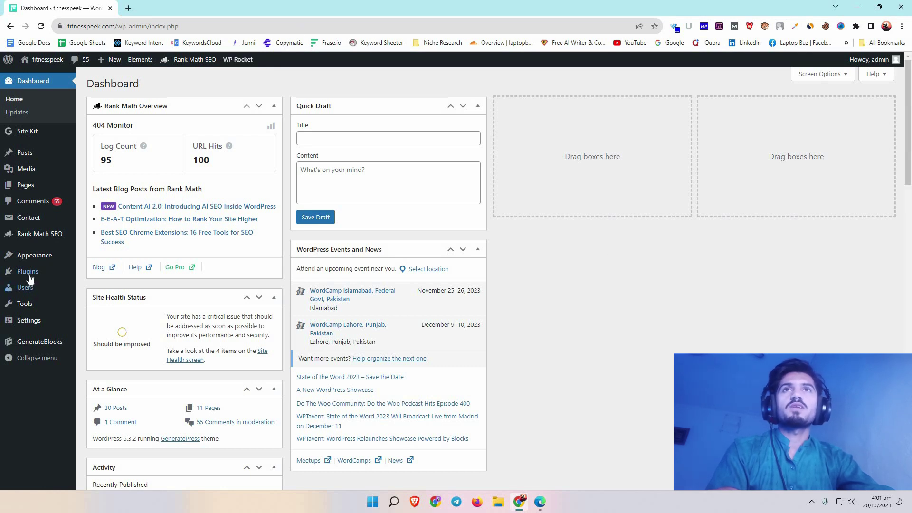
mouse_move(30, 277)
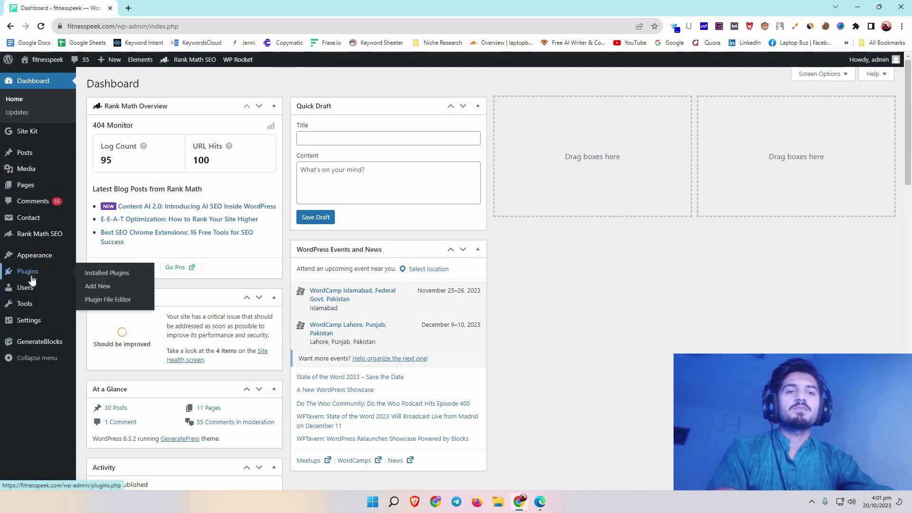
left_click(95, 288)
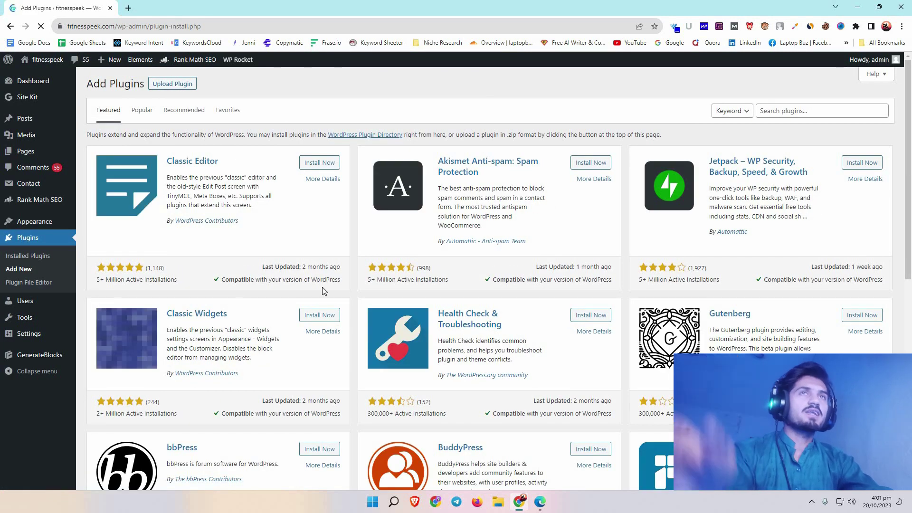
left_click(770, 110)
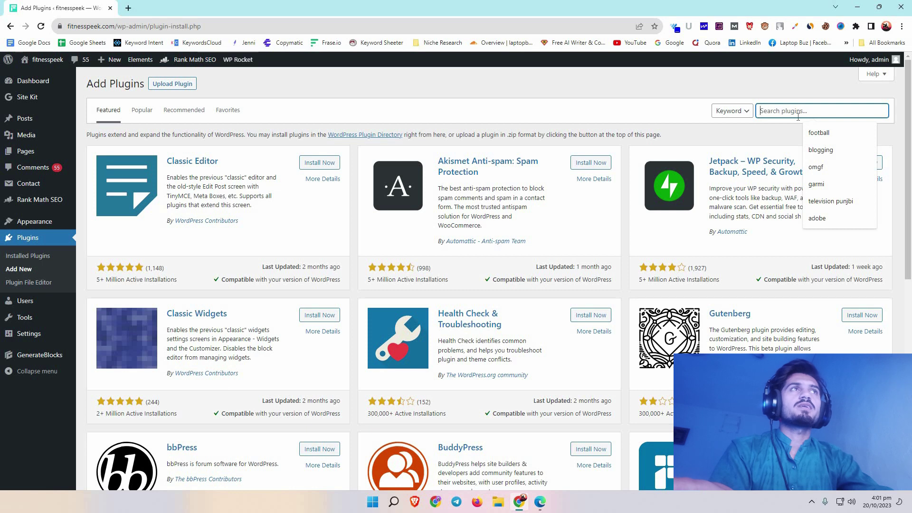
type("updraftplus")
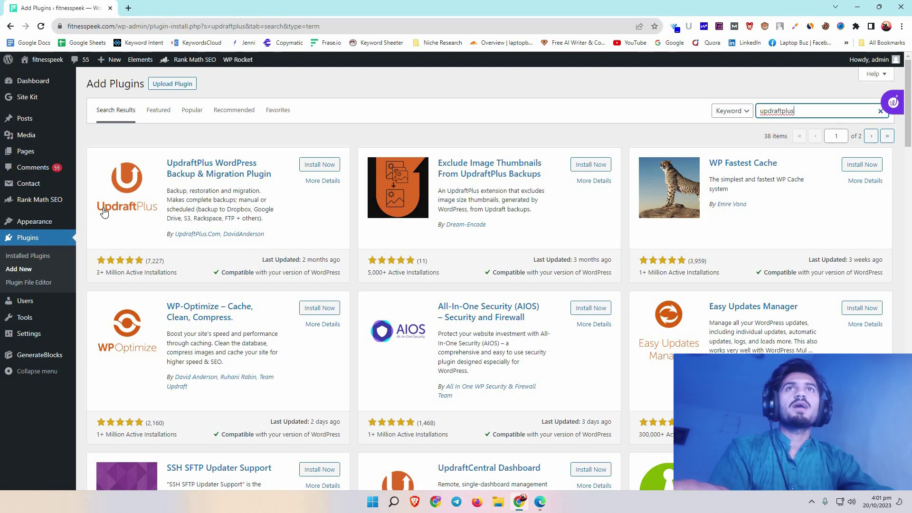
Install and activate the UpdraftPlus WordPress Backup & Migration Plugin.
left_click(205, 179)
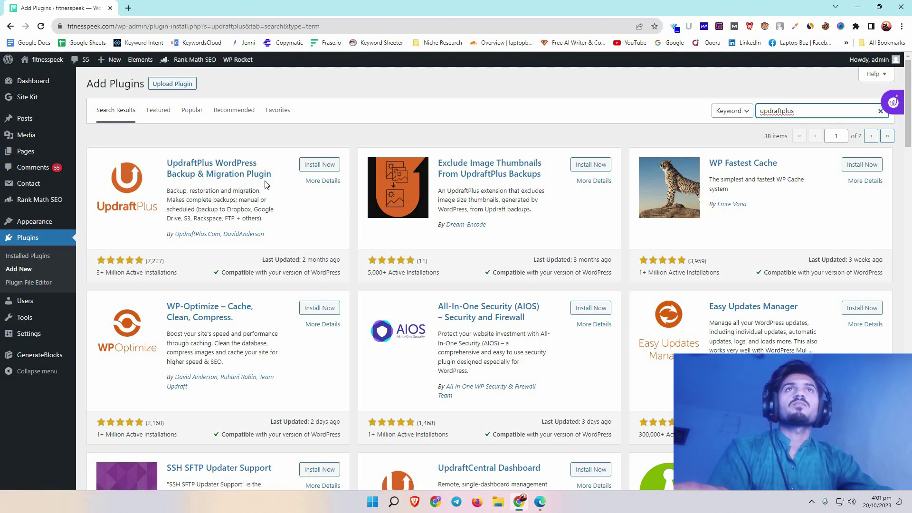
triple_click(102, 273)
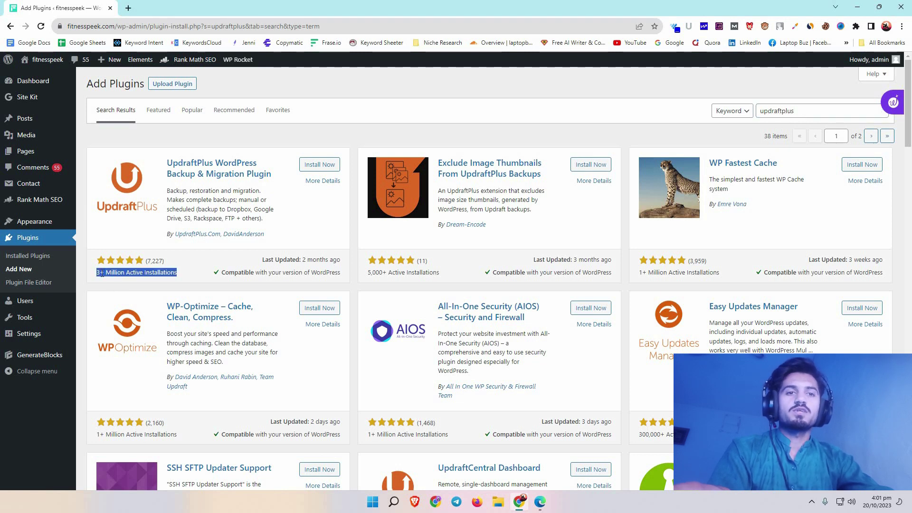
left_click(248, 258)
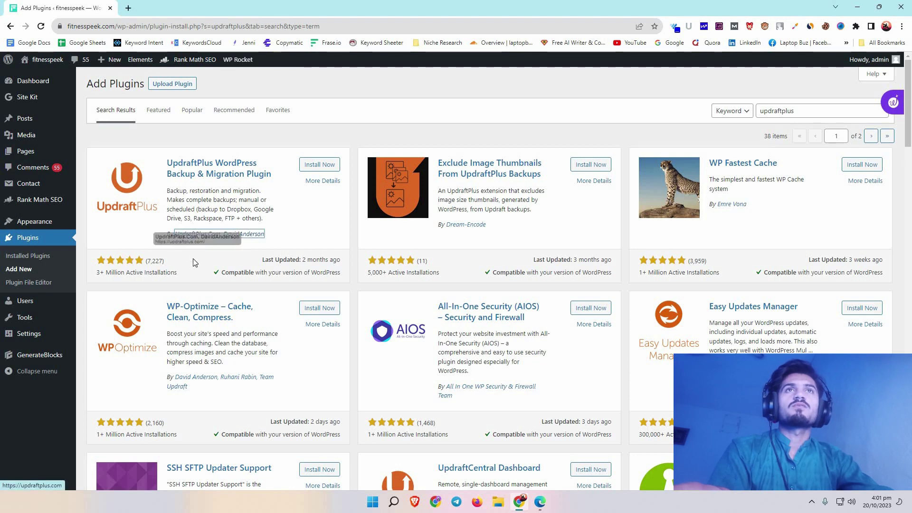
double_click(268, 259)
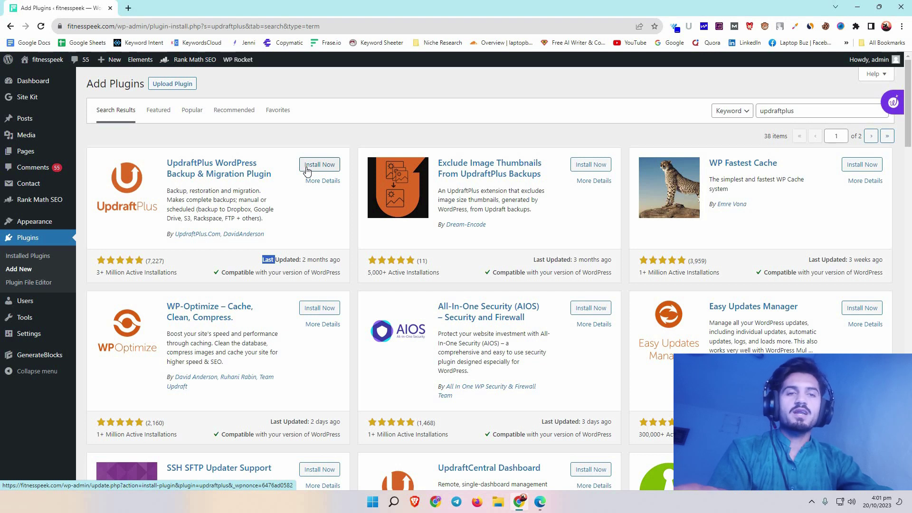
left_click(307, 166)
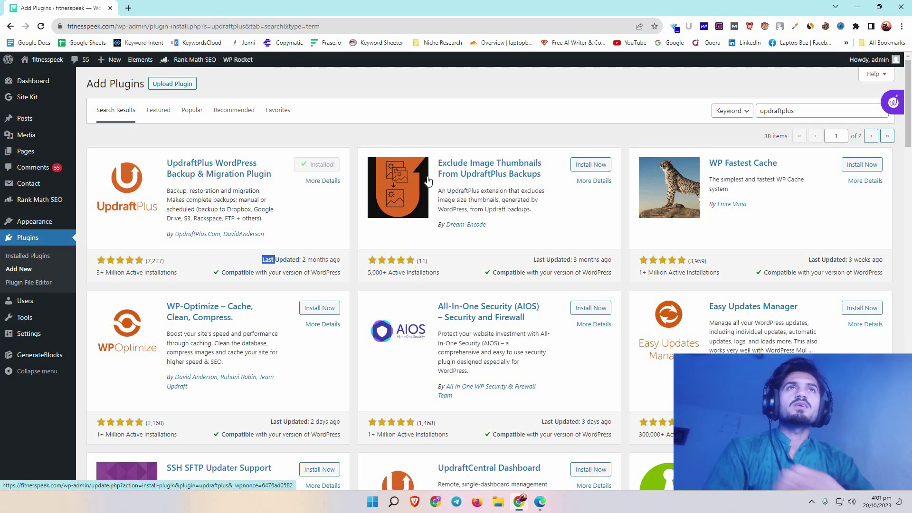
left_click(331, 170)
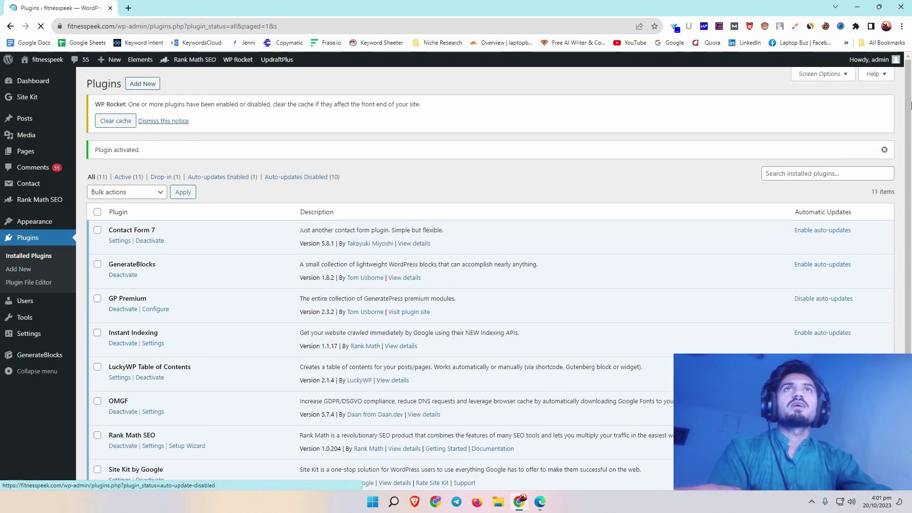
Open the UpdraftPlus - Backup/Restore plugin's settings page from the installed plugins list.
scroll(321, 378, "down", 3)
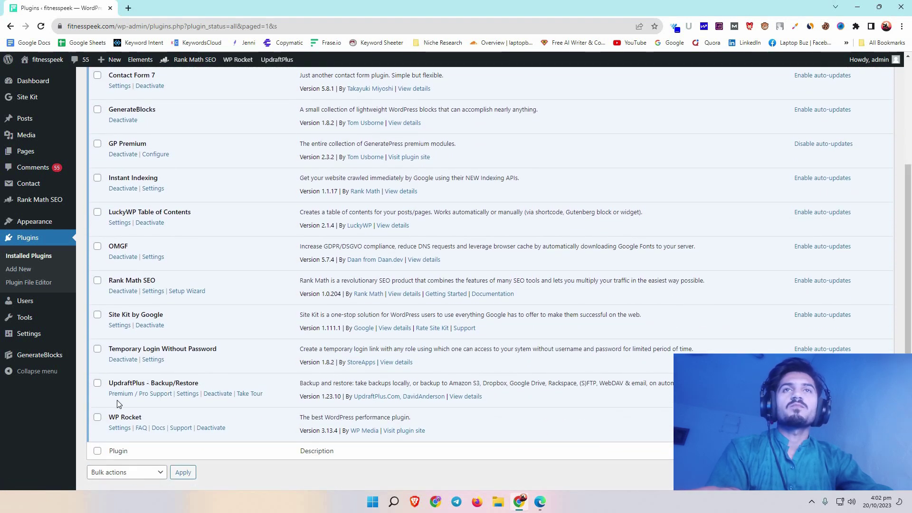
left_click(188, 394)
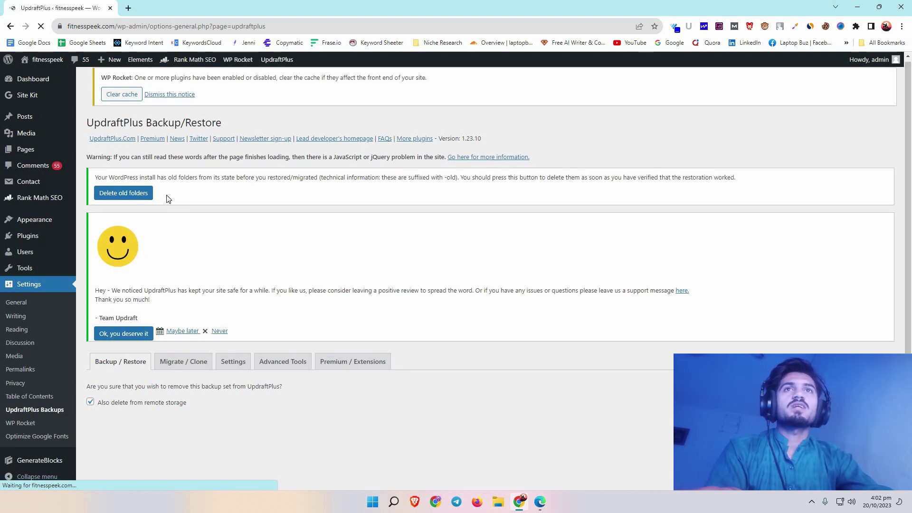
left_click(142, 197)
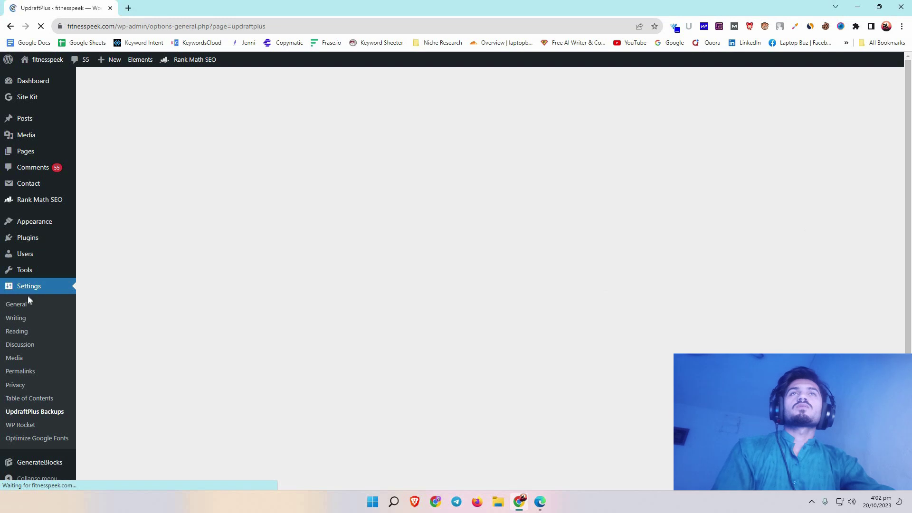
left_click(31, 243)
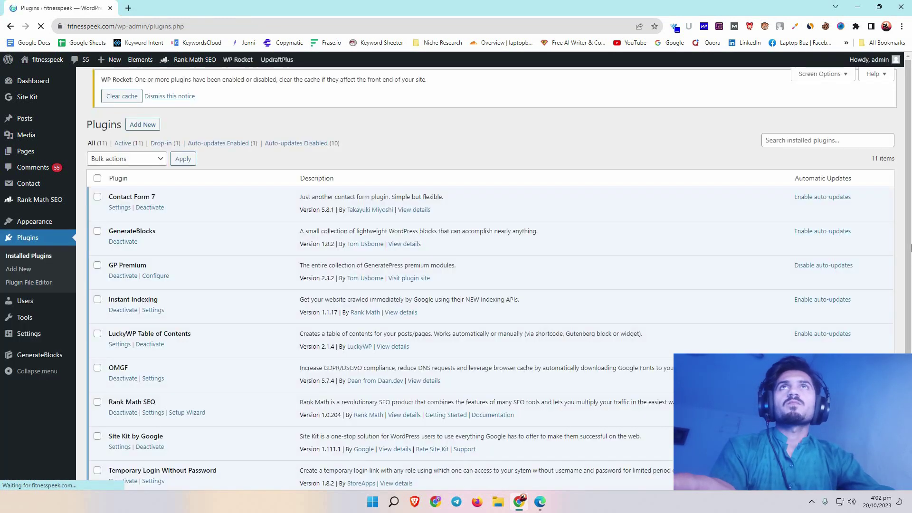
scroll(235, 393, "down", 4)
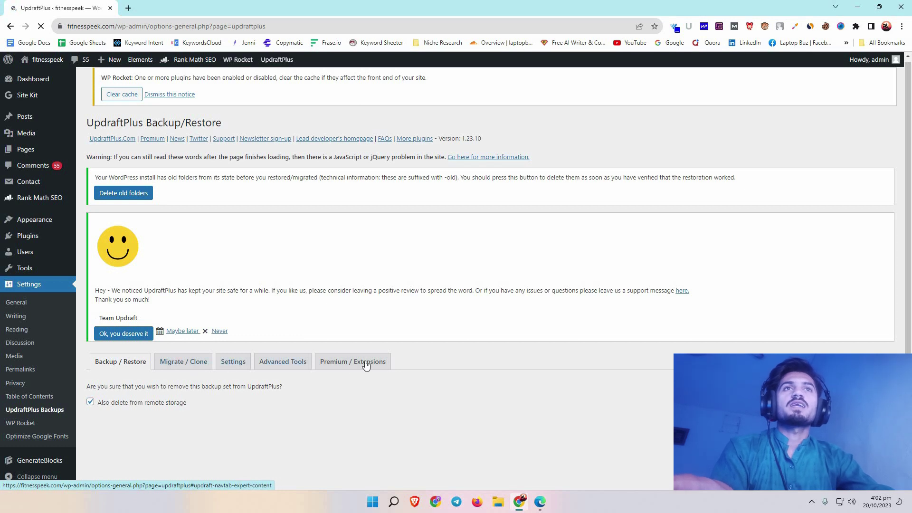
left_click_drag(911, 198, 910, 296)
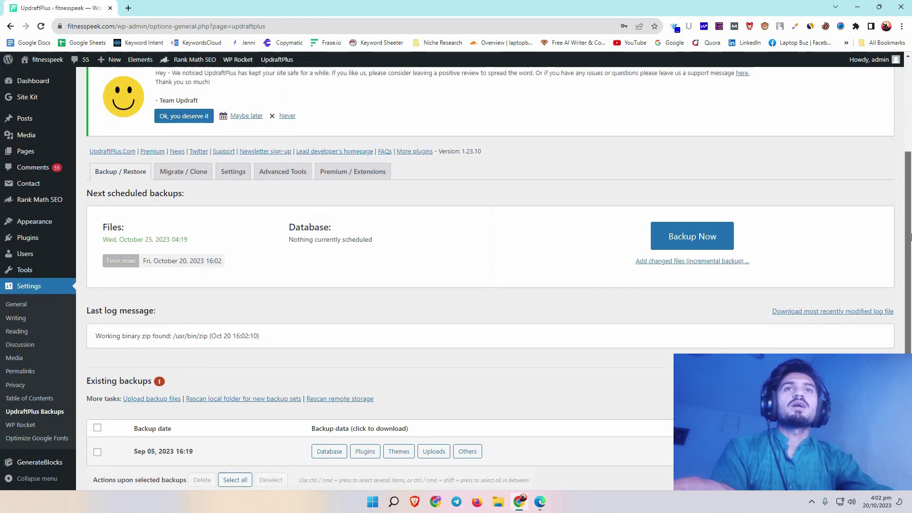
scroll(408, 244, "up", 1)
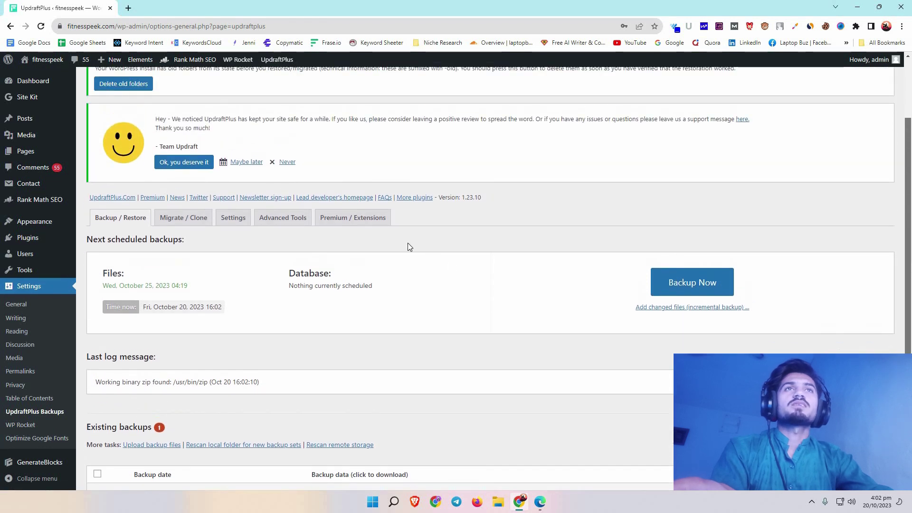
Examine the Free versus Premium features comparison of UpdraftPlus and return to the Backup / Restore overview.
left_click(379, 219)
scroll(911, 294, "down", 15)
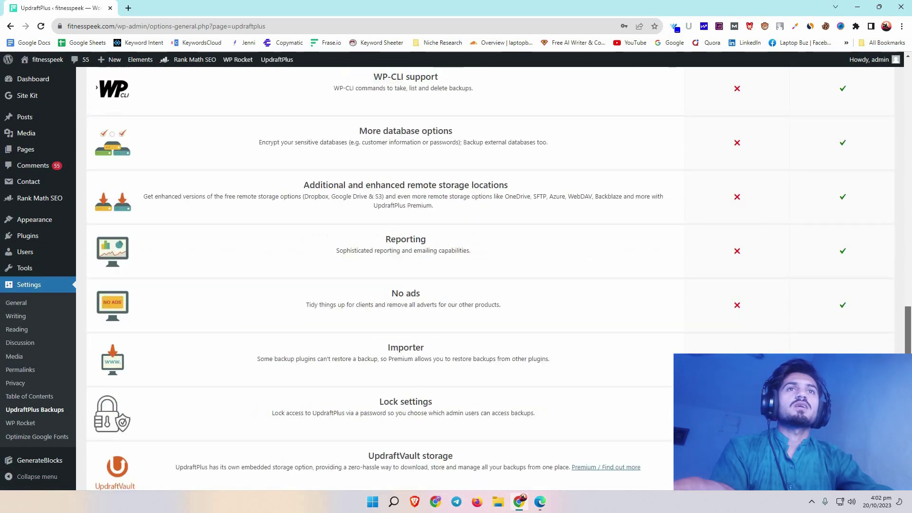
scroll(886, 216, "up", 15)
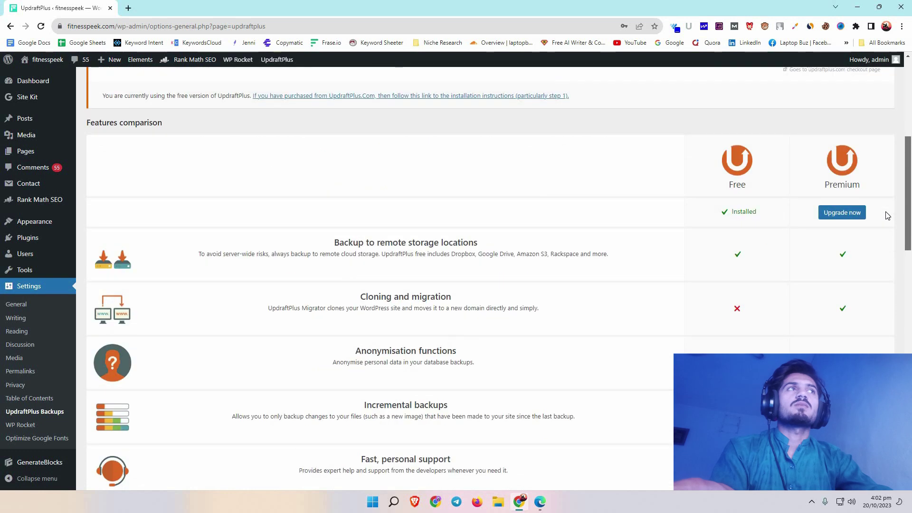
scroll(886, 214, "down", 20)
scroll(842, 122, "up", 20)
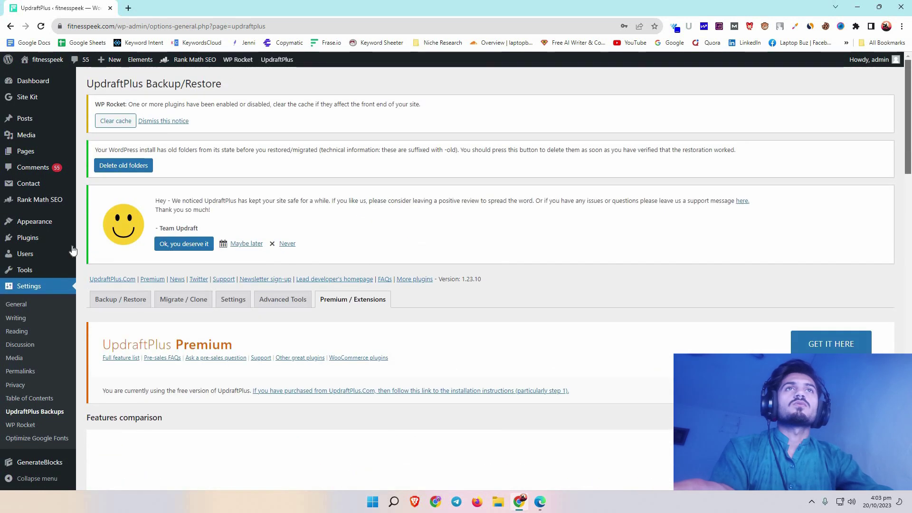
left_click(119, 300)
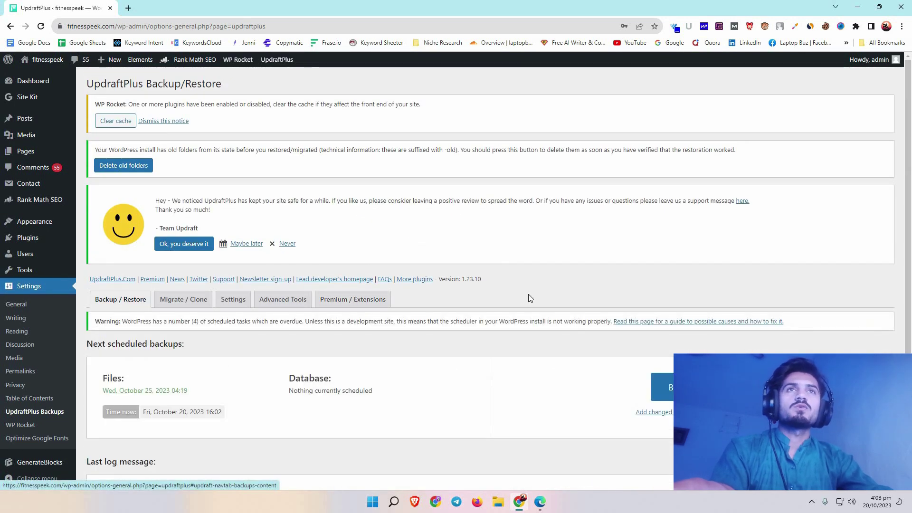
Set the files backup schedule to Weekly in the UpdraftPlus settings, retaining 2 scheduled backups.
left_click(227, 302)
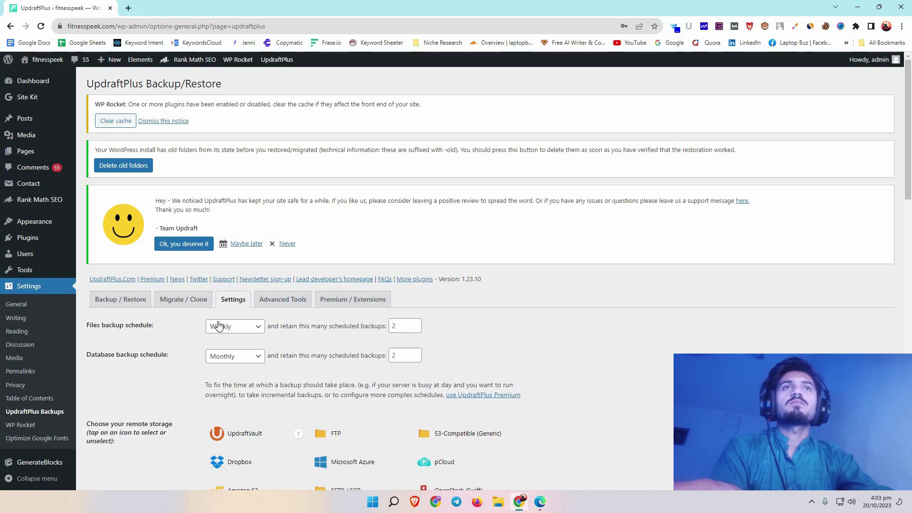
left_click(238, 328)
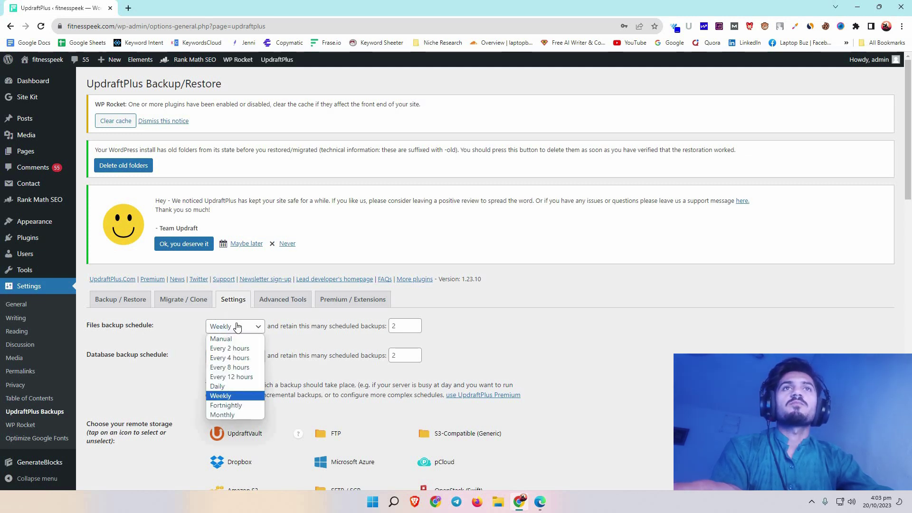
left_click(237, 396)
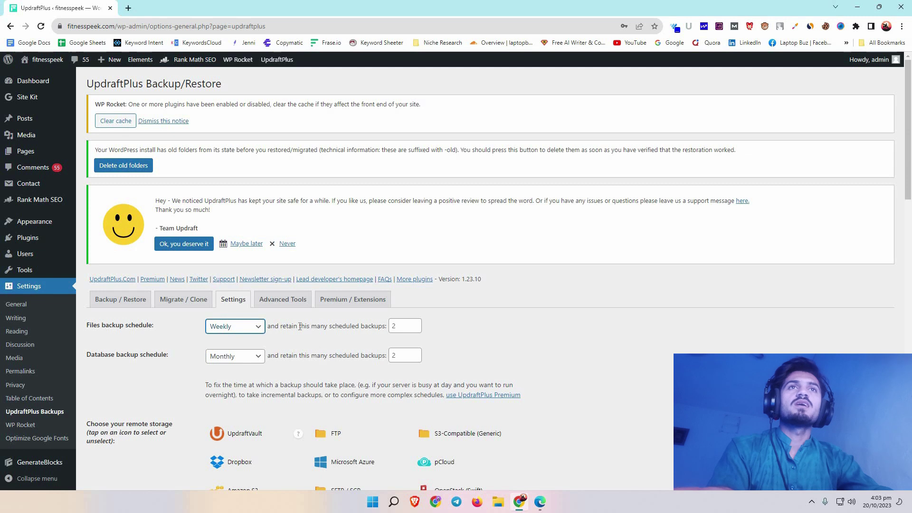
left_click(403, 326)
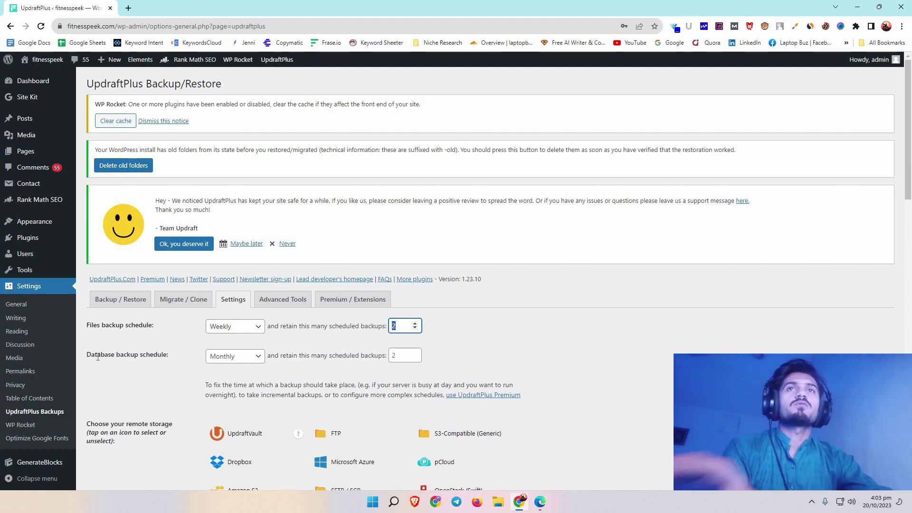
Set the database backup schedule to Weekly, retaining 2 scheduled backups.
left_click(240, 359)
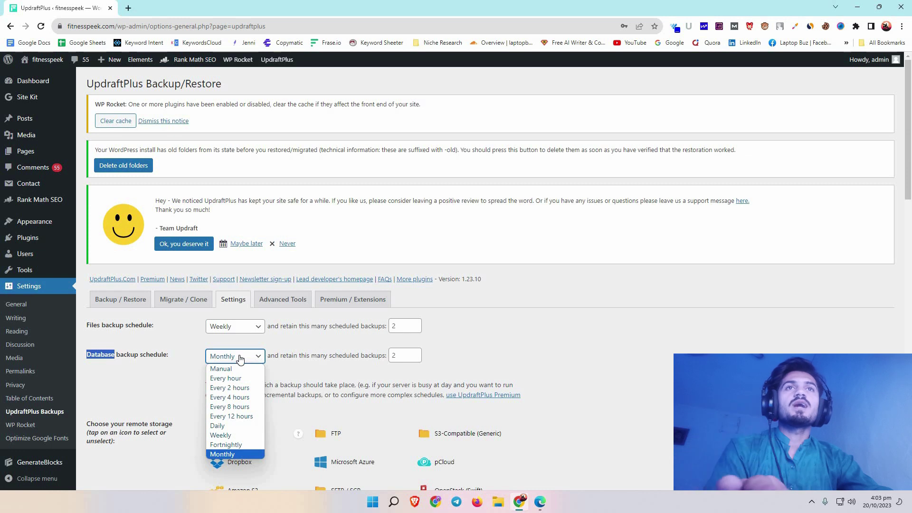
left_click(223, 436)
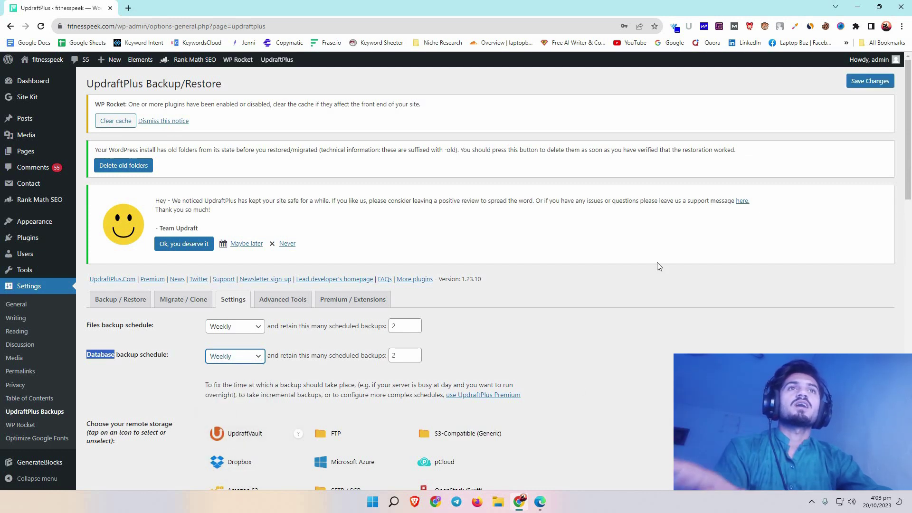
left_click(403, 355)
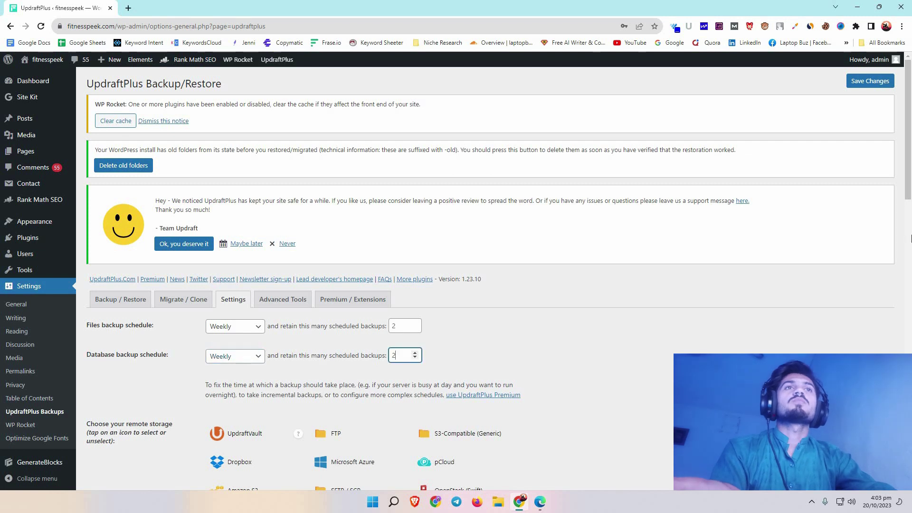
Look over the remote storage and file inclusion options, and save the changed backup schedule settings.
scroll(911, 191, "down", 4)
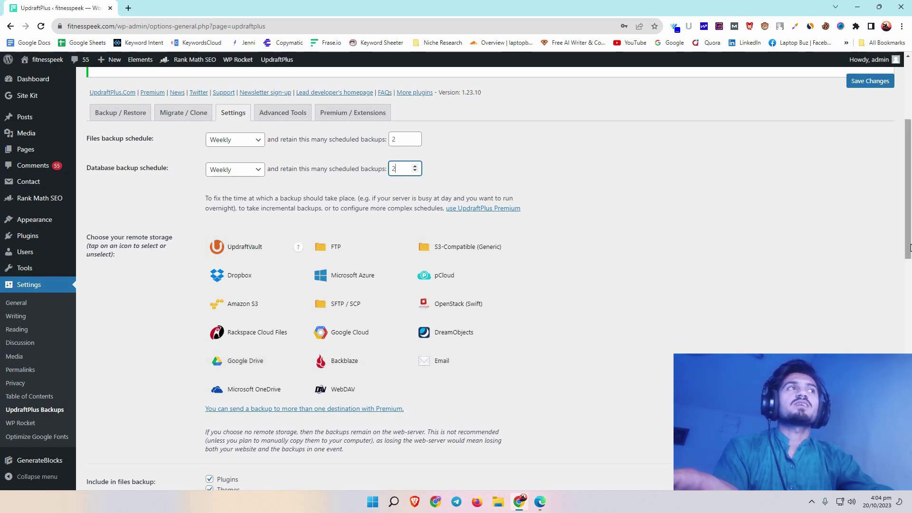
scroll(911, 212, "down", 5)
scroll(582, 319, "up", 5)
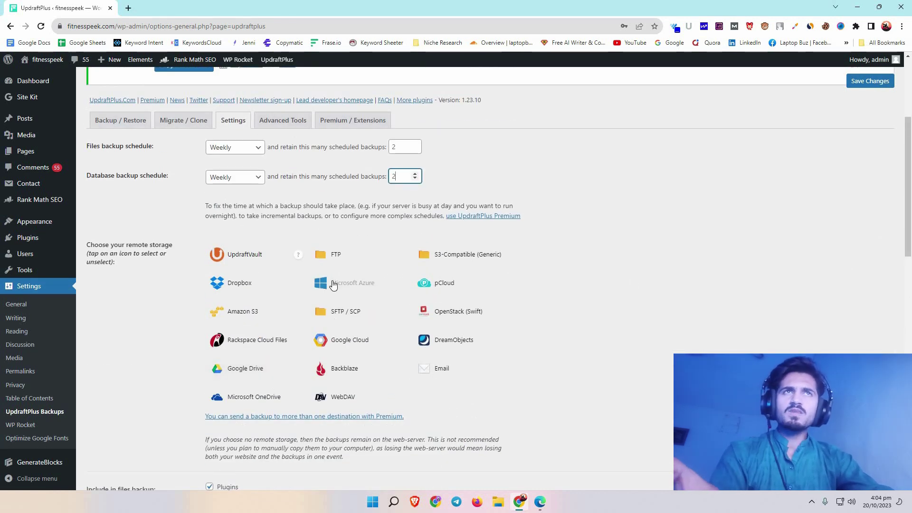
left_click_drag(910, 193, 910, 207)
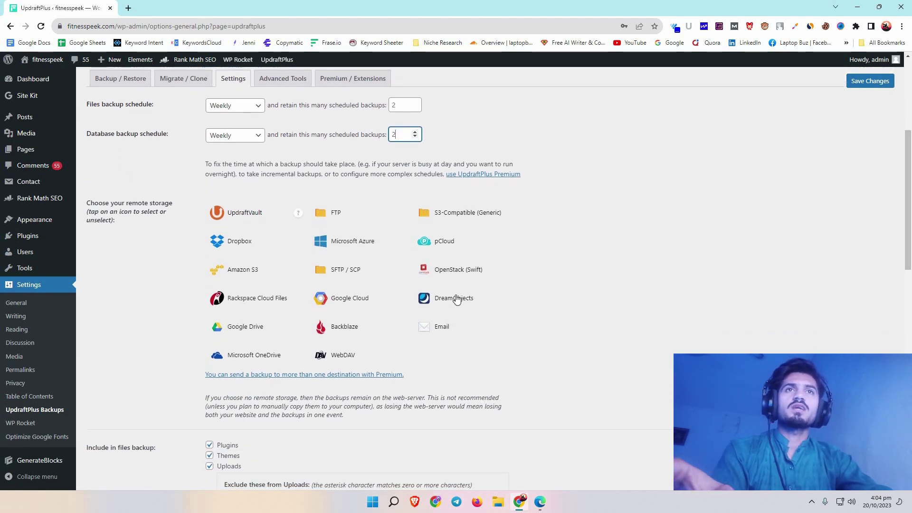
left_click(874, 85)
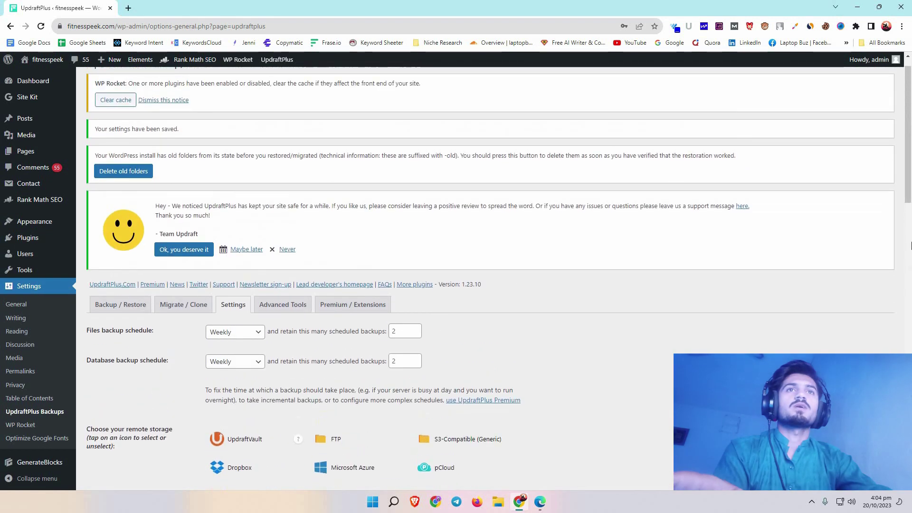
Select Google Drive as the remote storage for the UpdraftPlus backups.
scroll(509, 250, "down", 6)
left_click(248, 282)
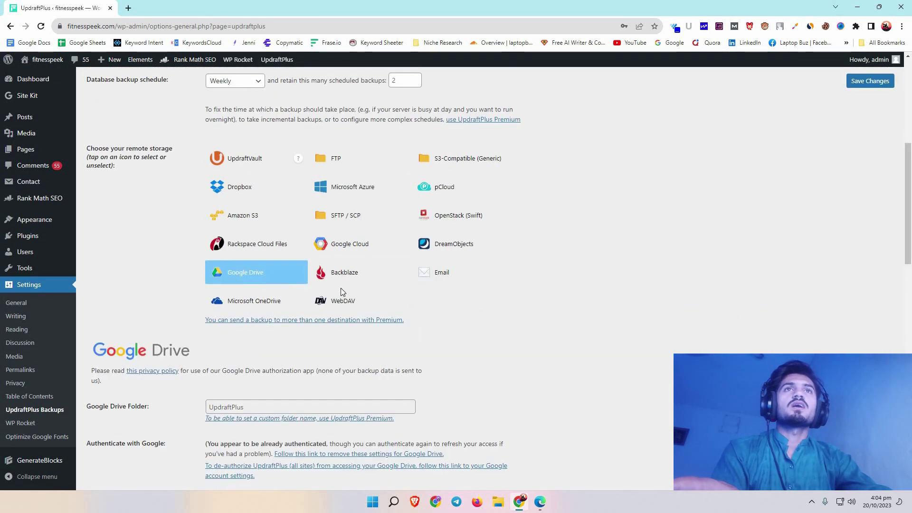
scroll(576, 271, "down", 7)
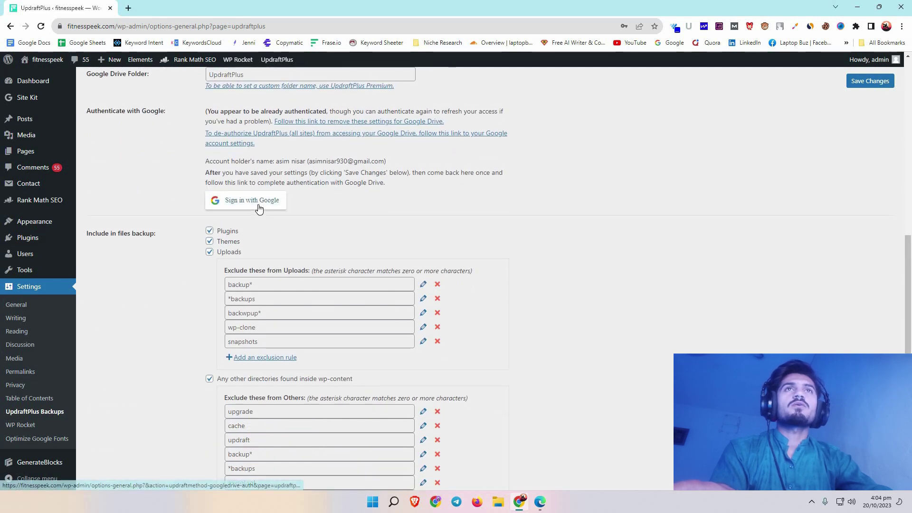
Authenticate UpdraftPlus with Google Drive by signing in with a Google account, allowing the requested access and completing the setup.
left_click(261, 207)
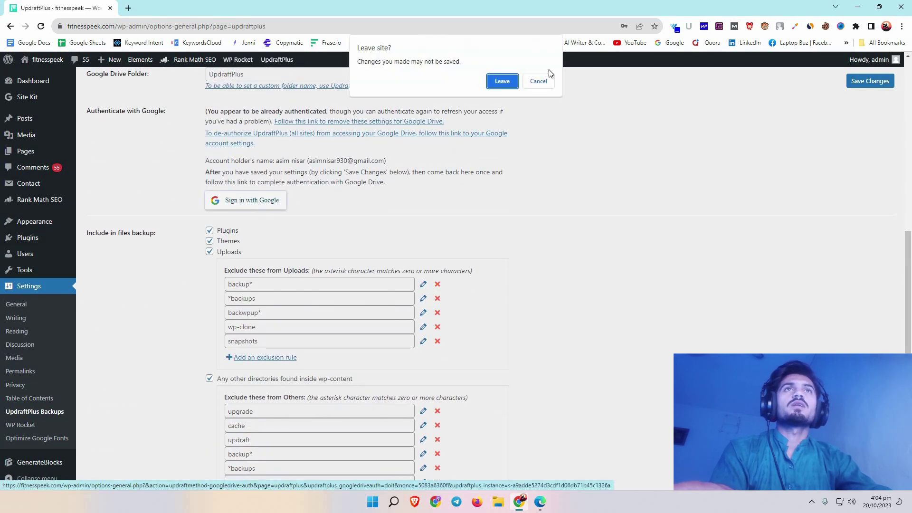
left_click(499, 83)
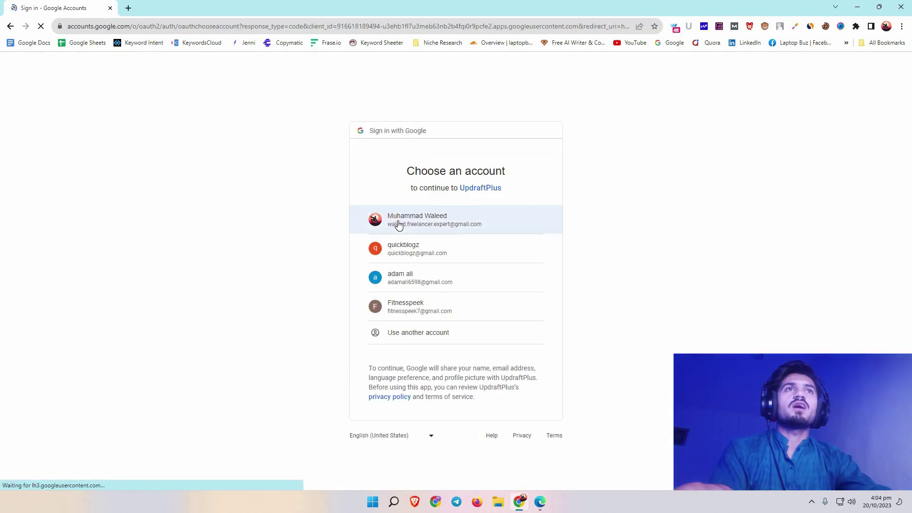
left_click_drag(399, 225, 480, 236)
left_click(481, 231)
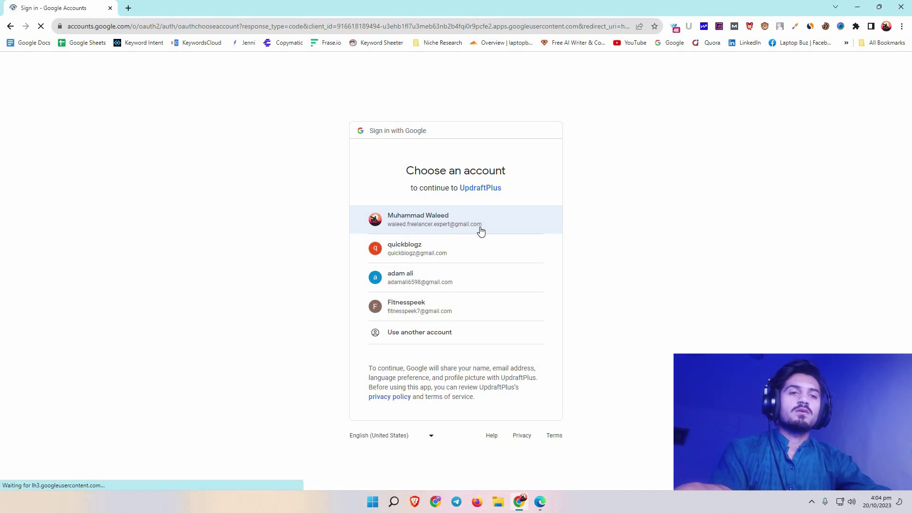
left_click(463, 221)
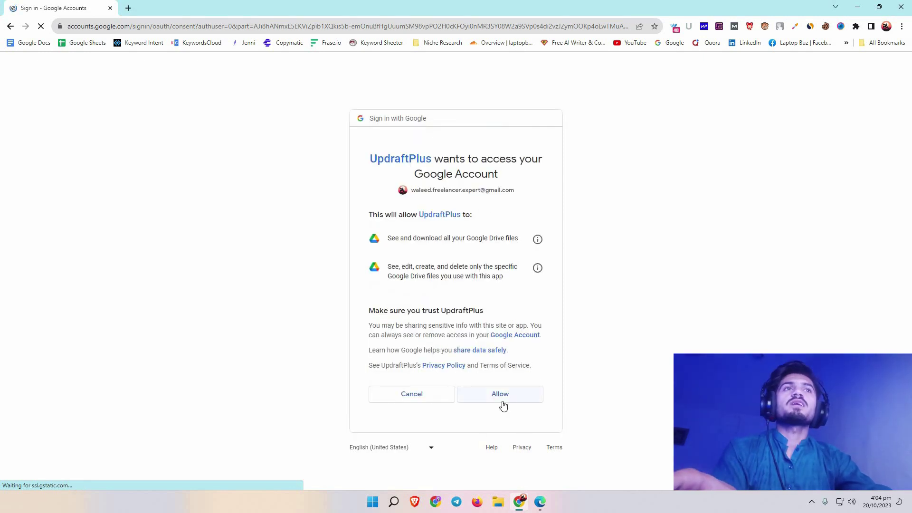
left_click(503, 404)
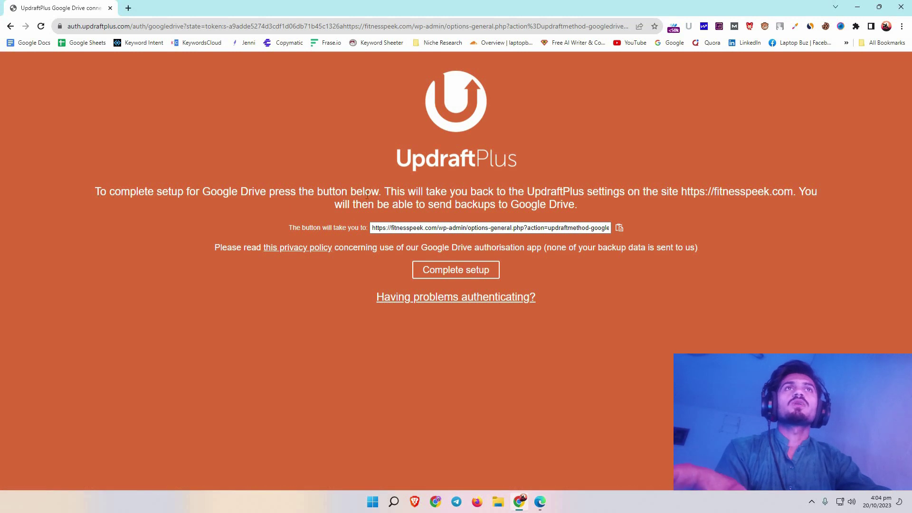
left_click(451, 278)
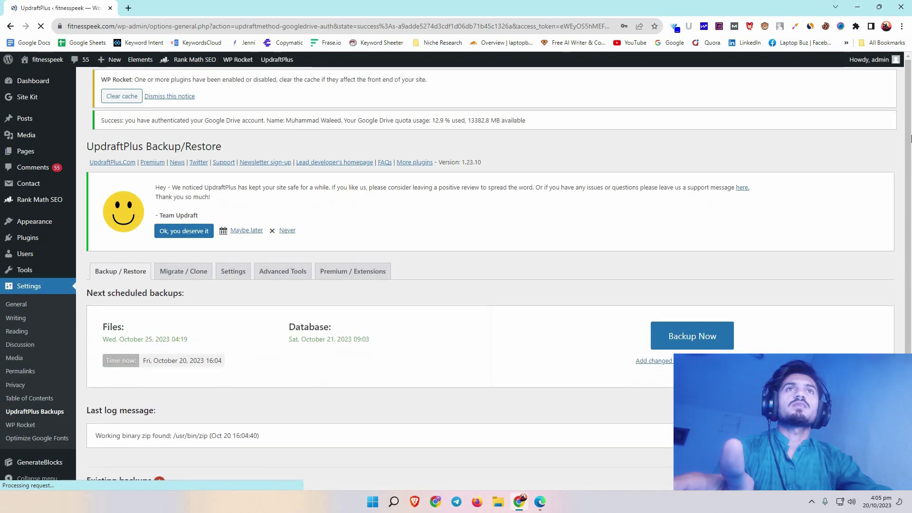
Dismiss the review request notice permanently and start a new backup that includes both the database and the files.
scroll(907, 143, "down", 3)
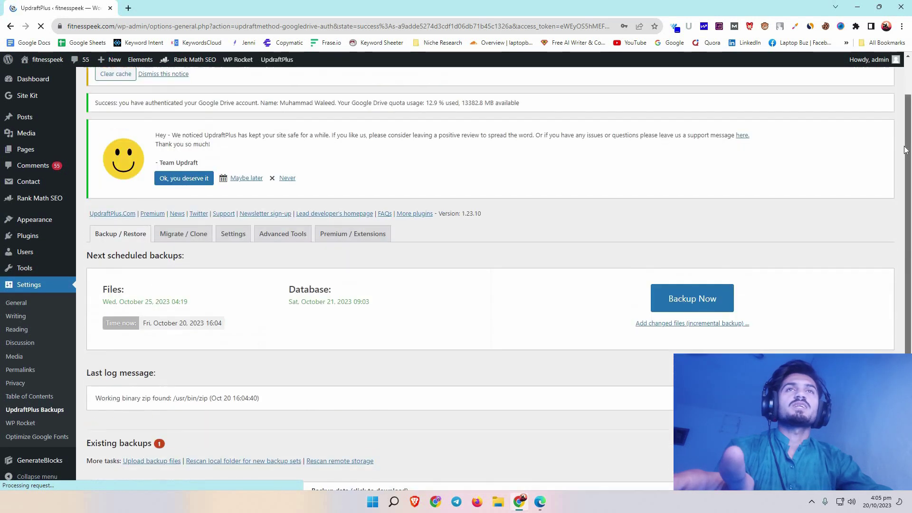
left_click(285, 211)
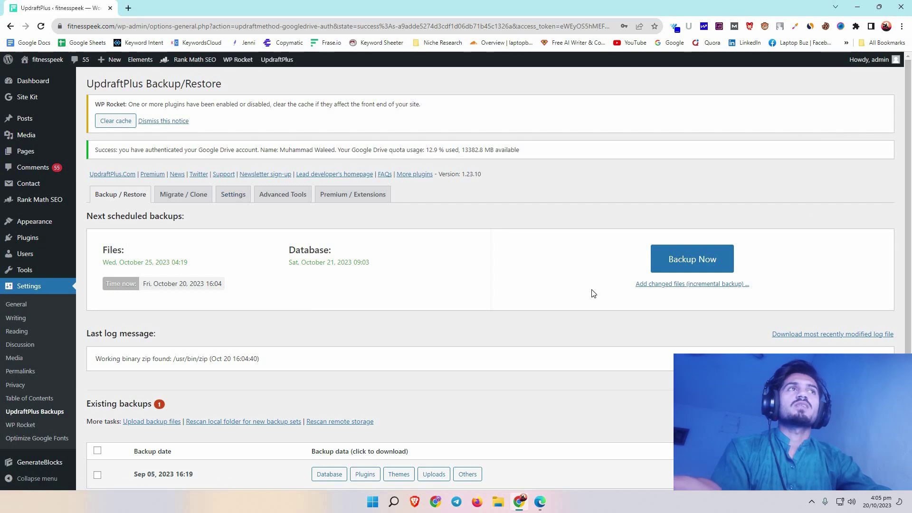
left_click(686, 265)
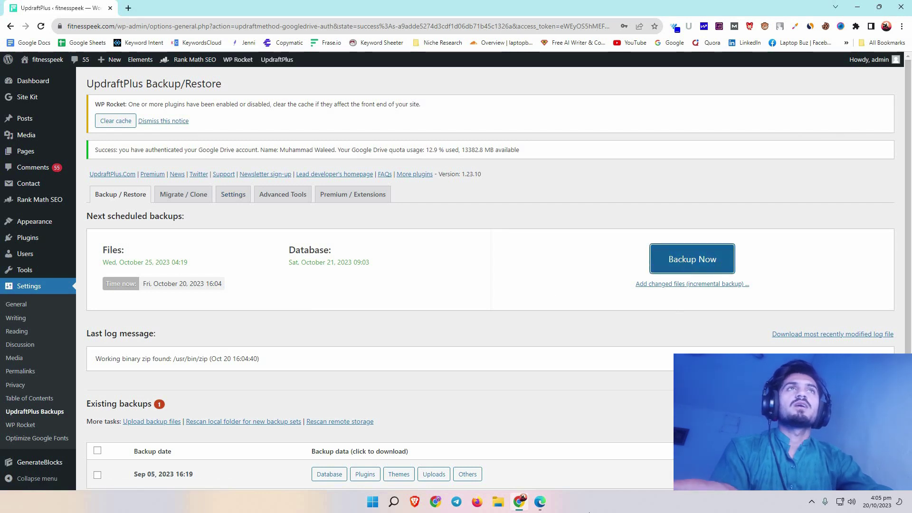
left_click(699, 258)
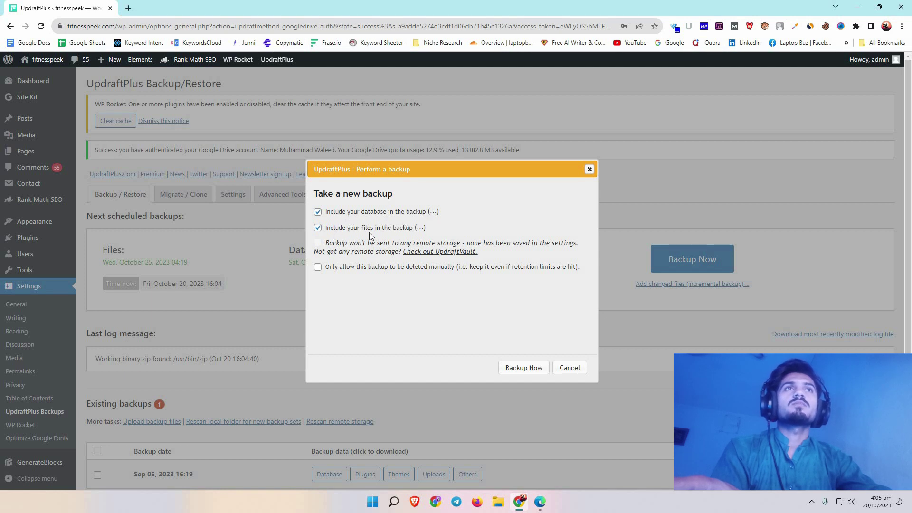
left_click(537, 368)
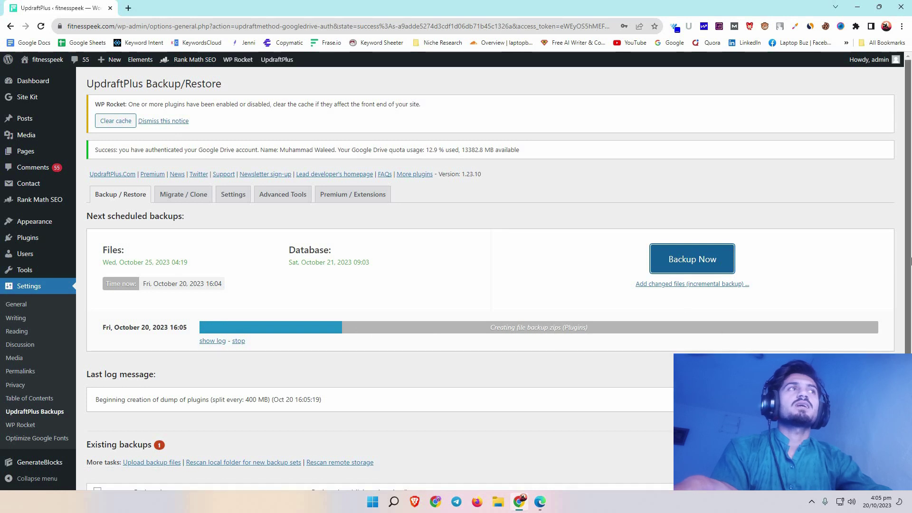
Examine the running backup's progress, the last log message and the list of existing backups.
scroll(148, 430, "down", 2)
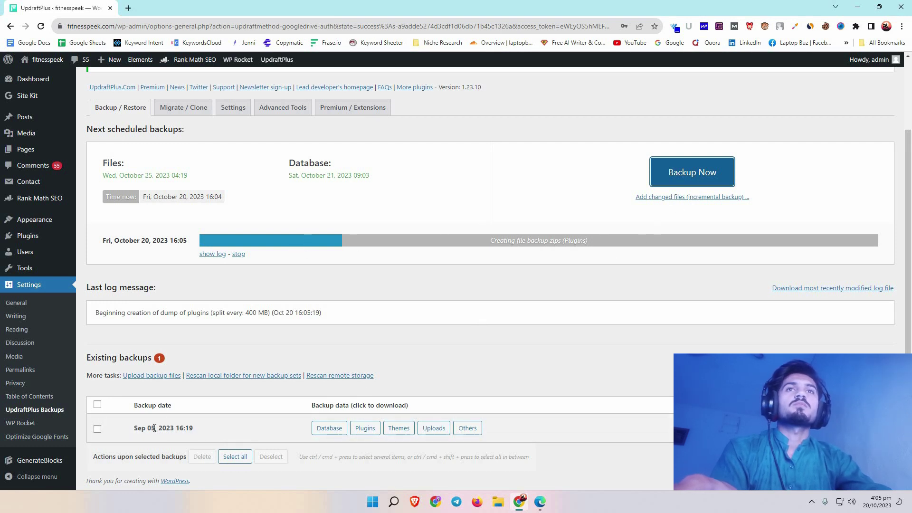
left_click(333, 366)
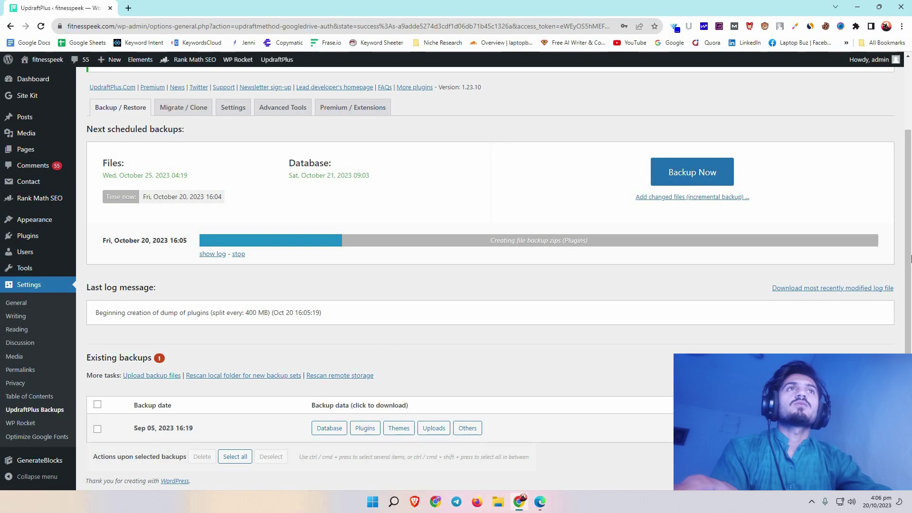
scroll(480, 269, "up", 1)
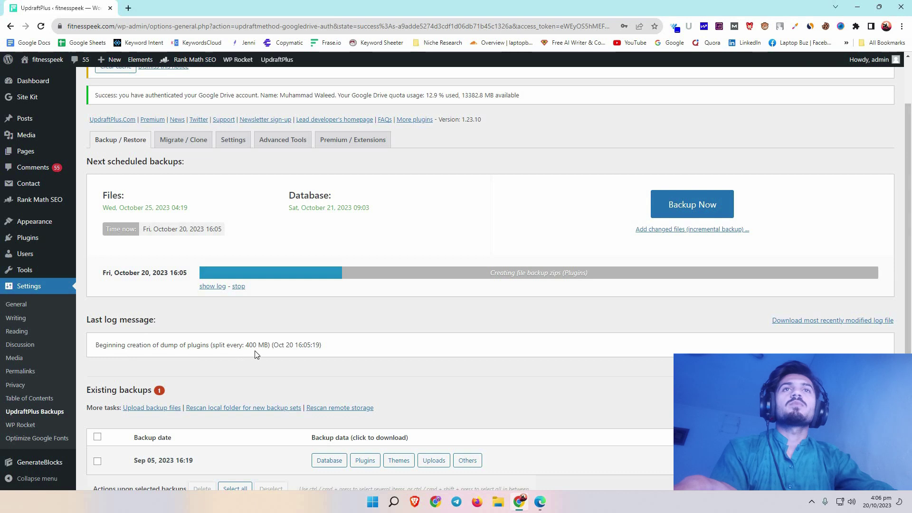
left_click_drag(253, 345, 272, 349)
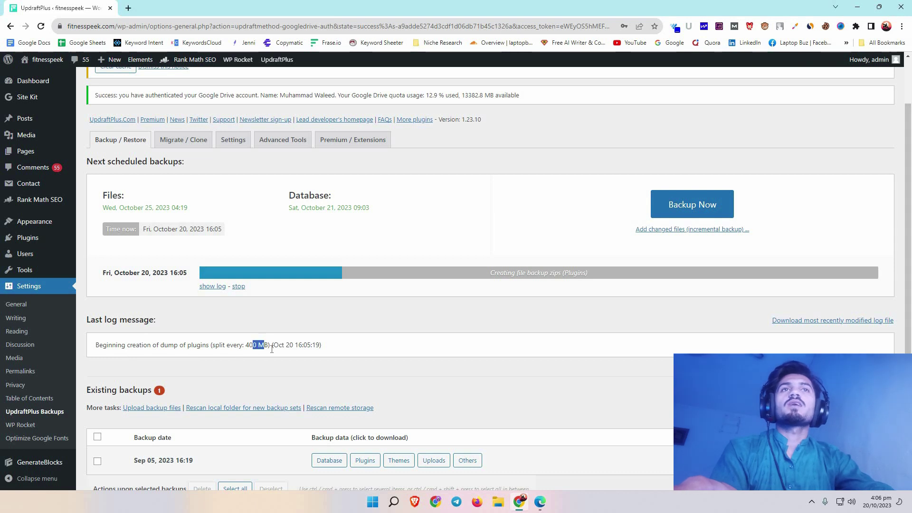
left_click_drag(95, 345, 245, 347)
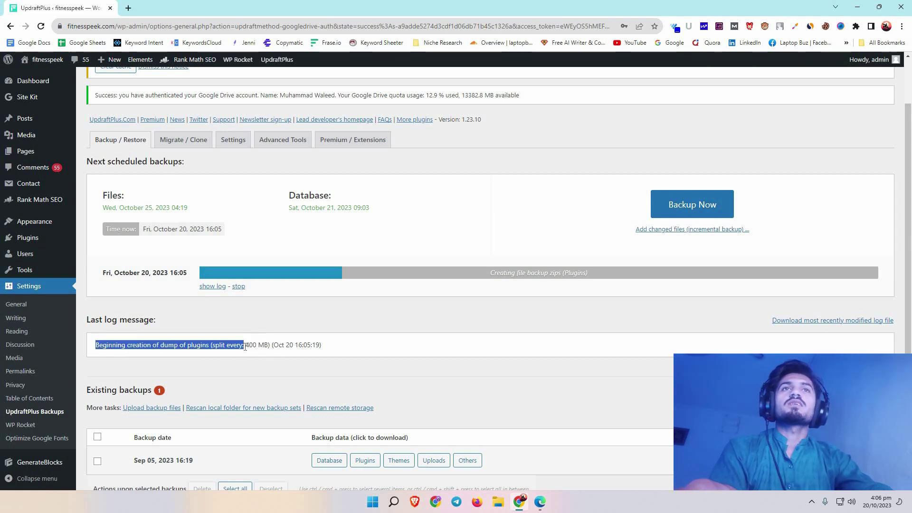
left_click(263, 349)
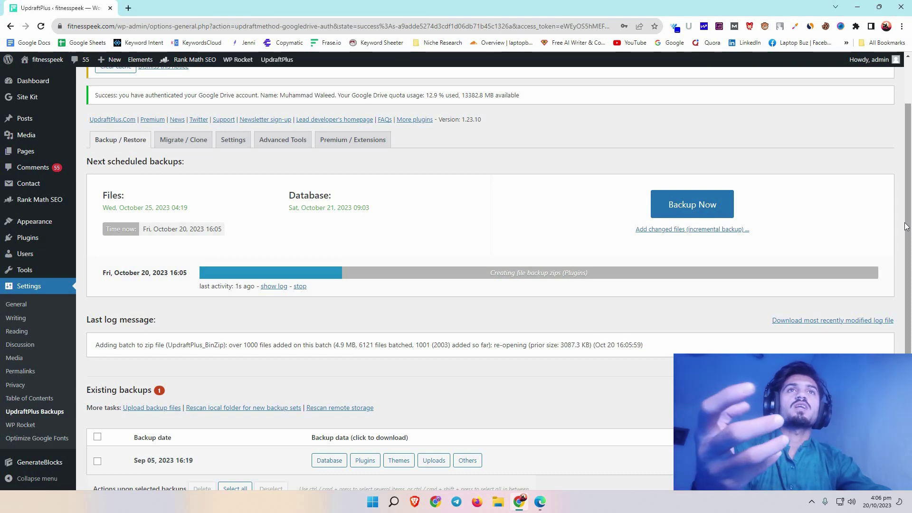
left_click_drag(904, 278, 907, 194)
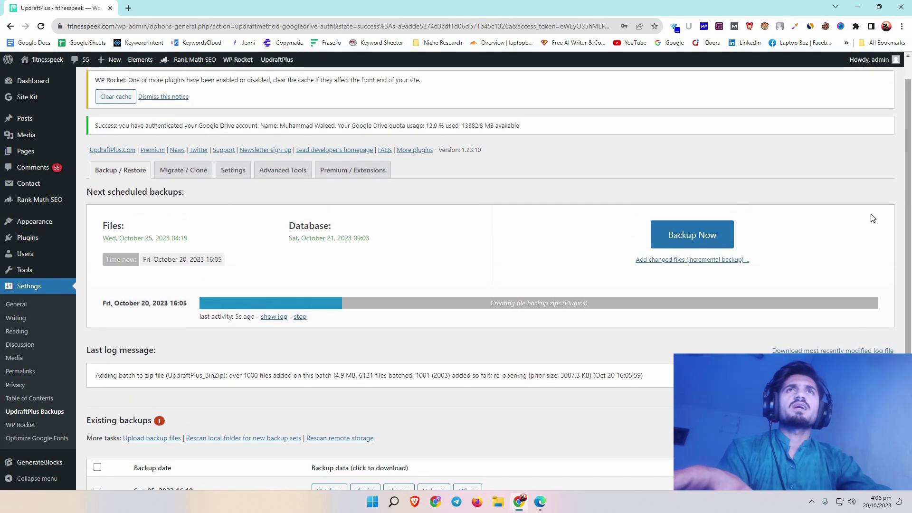
scroll(911, 311, "down", 2)
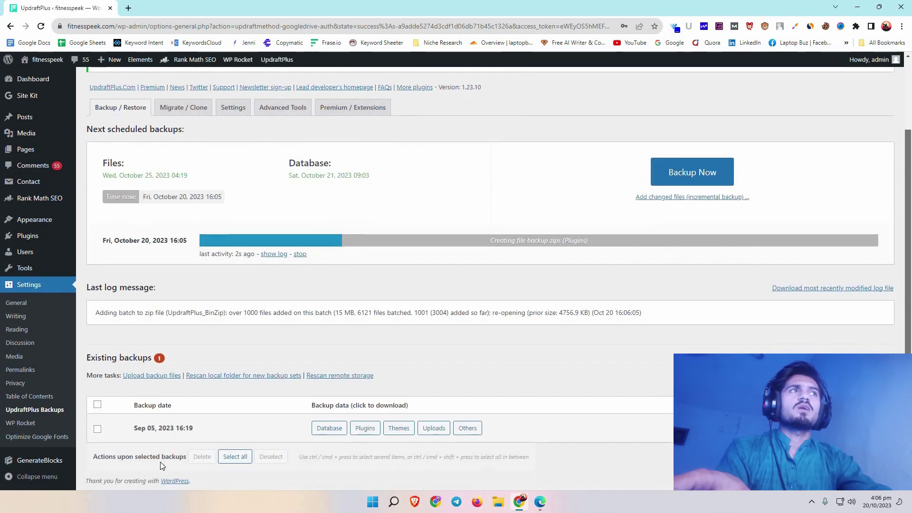
left_click_drag(141, 428, 151, 429)
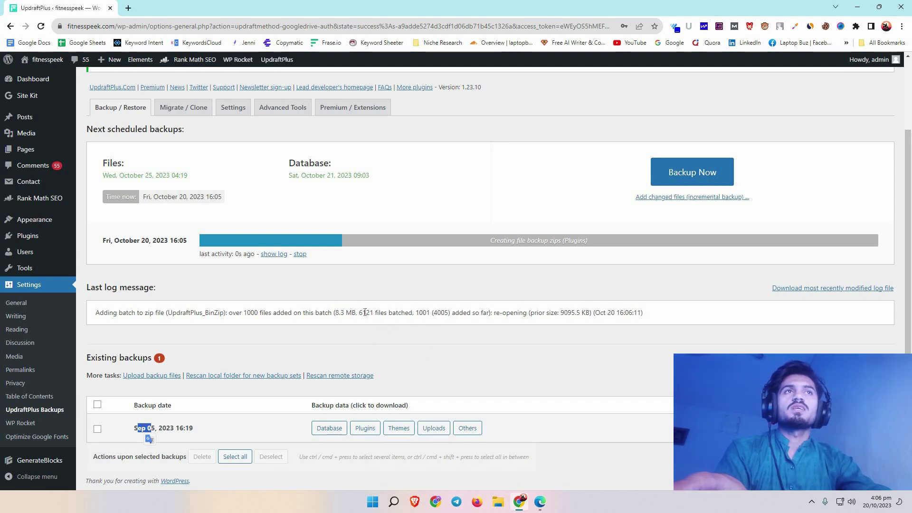
left_click_drag(364, 312, 375, 312)
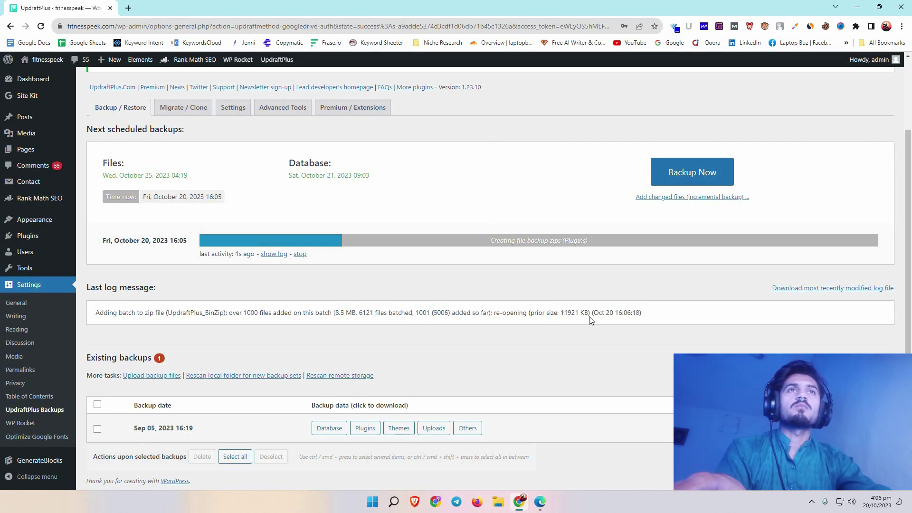
left_click_drag(581, 315, 555, 315)
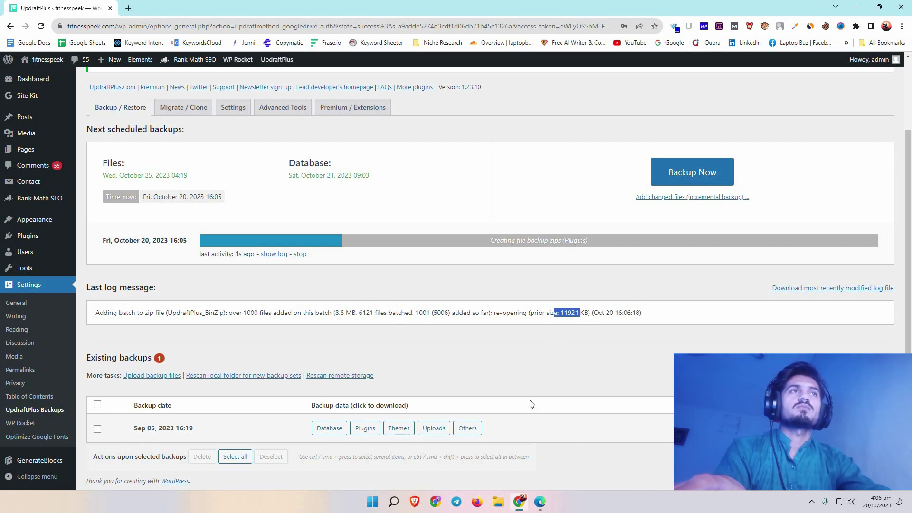
left_click(534, 402)
Clear the WP Rocket cache from the plugin change notice.
left_click_drag(911, 240, 911, 240)
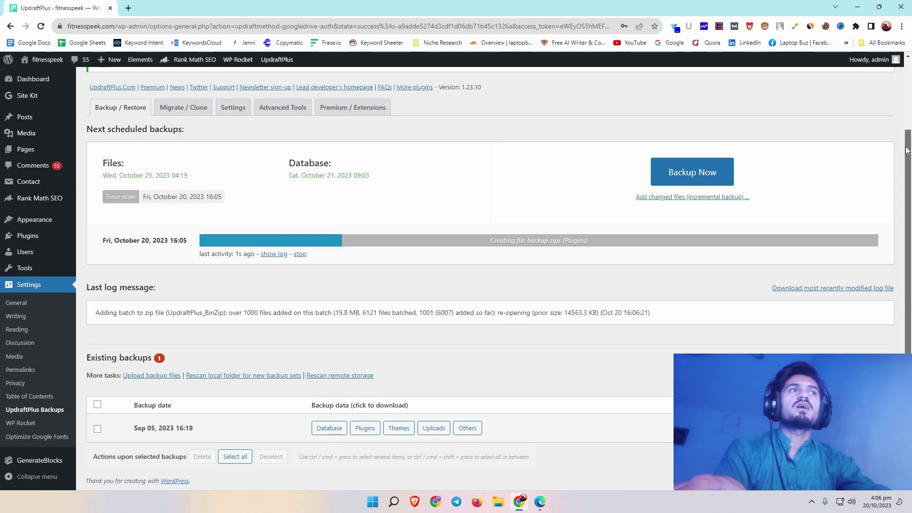
scroll(403, 215, "up", 2)
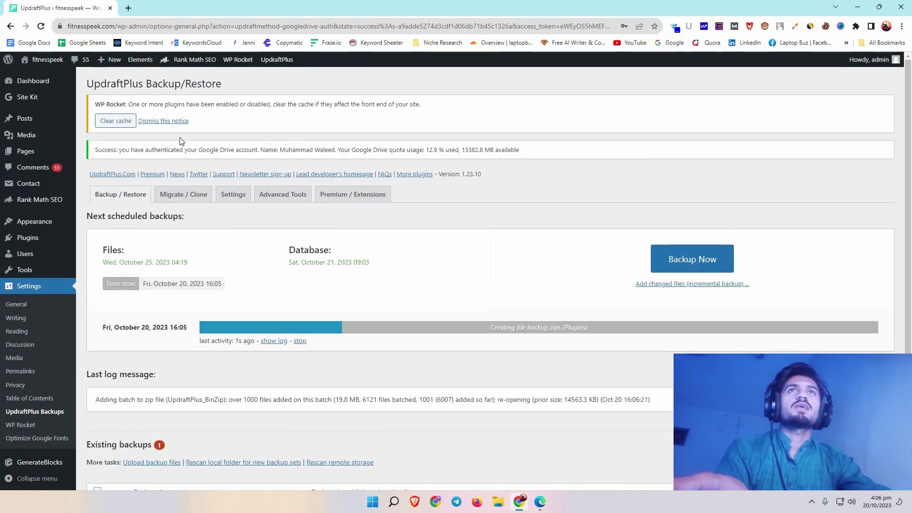
left_click(124, 127)
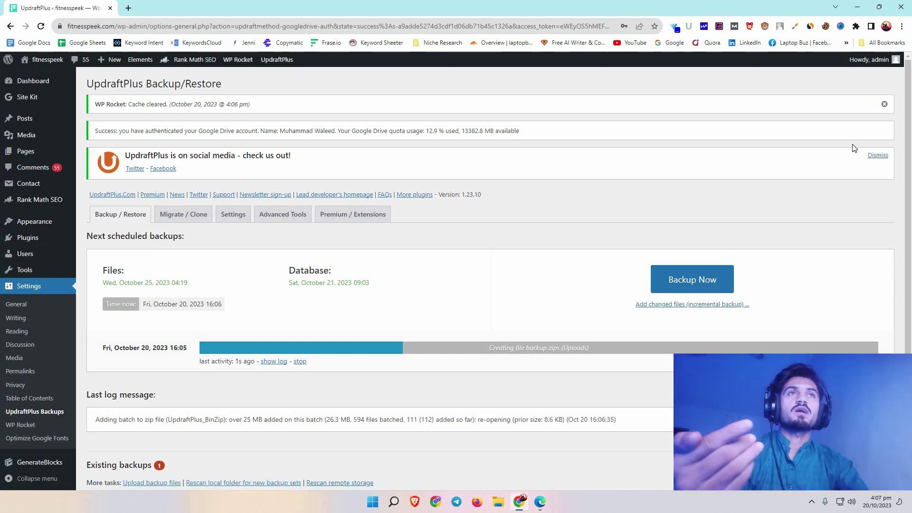
Allow only manual deletion of the Oct 20, 2023 16:05 backup in its raw backup history, and look through its details.
left_click_drag(911, 135, 911, 215)
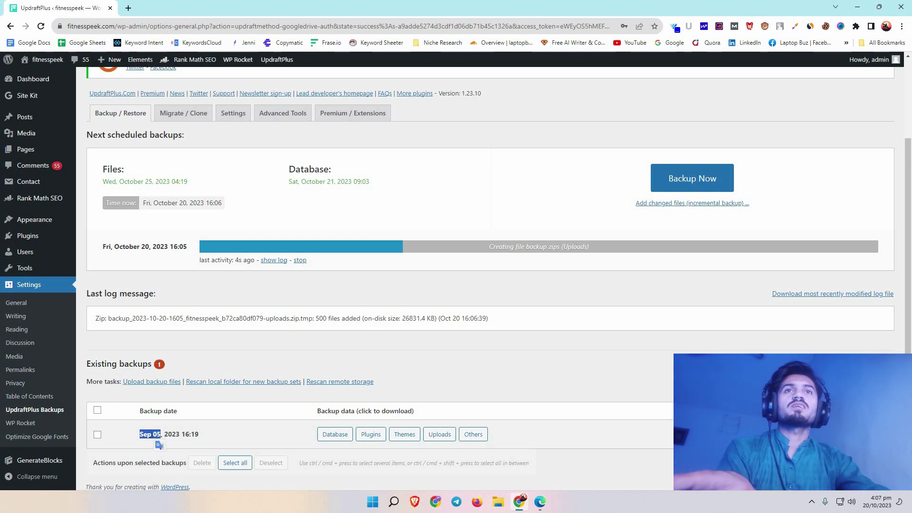
left_click(153, 434)
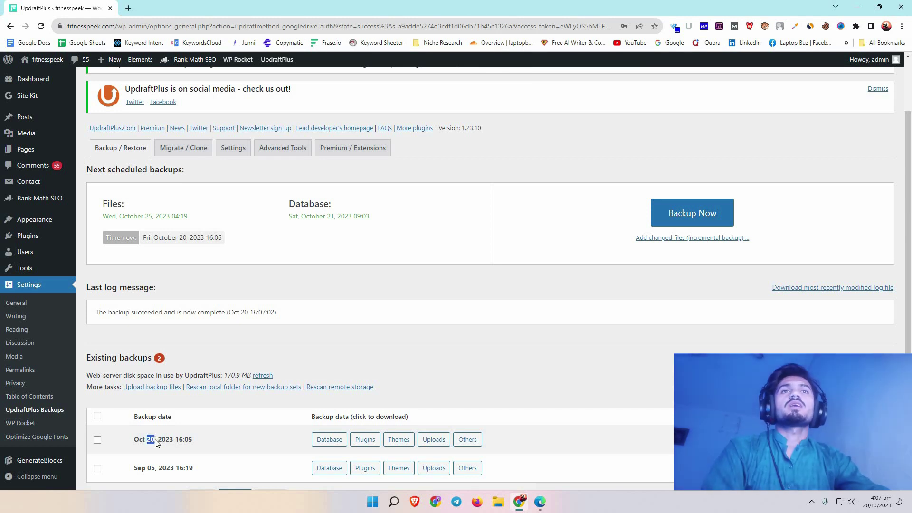
left_click(155, 440)
left_click(383, 210)
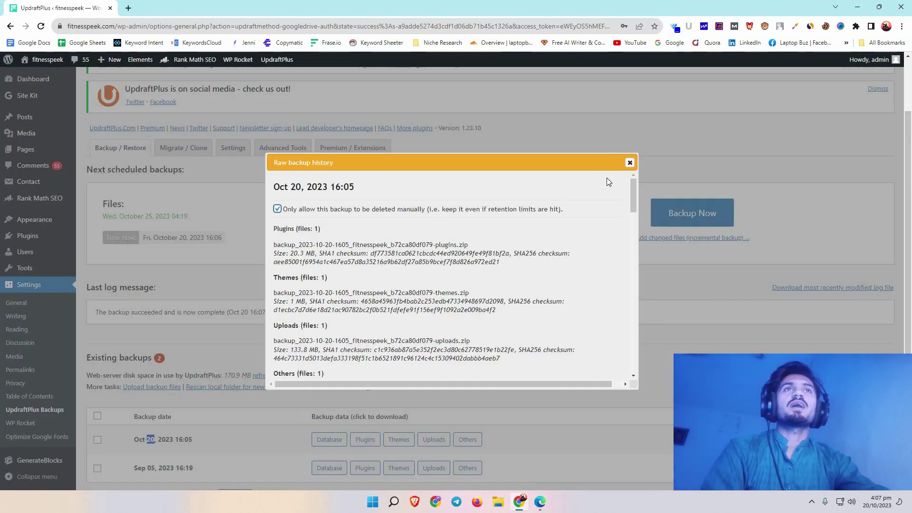
scroll(617, 342, "down", 15)
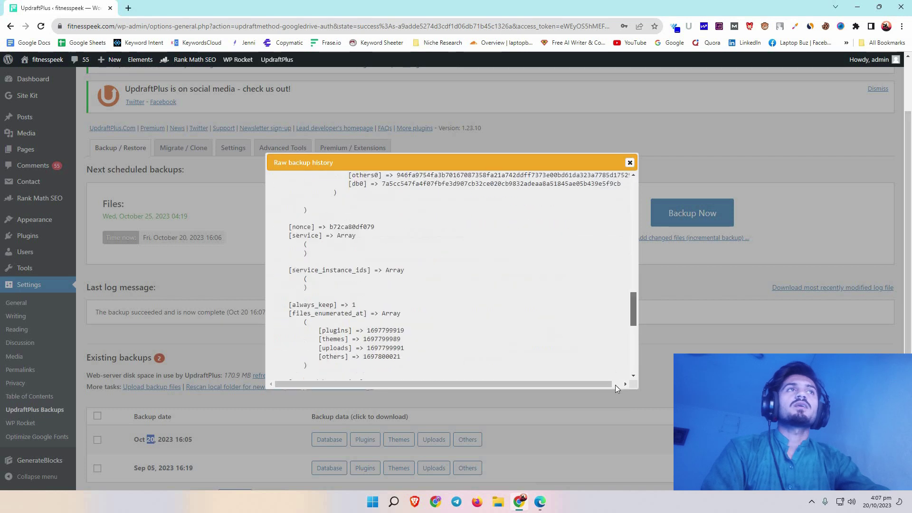
left_click(630, 162)
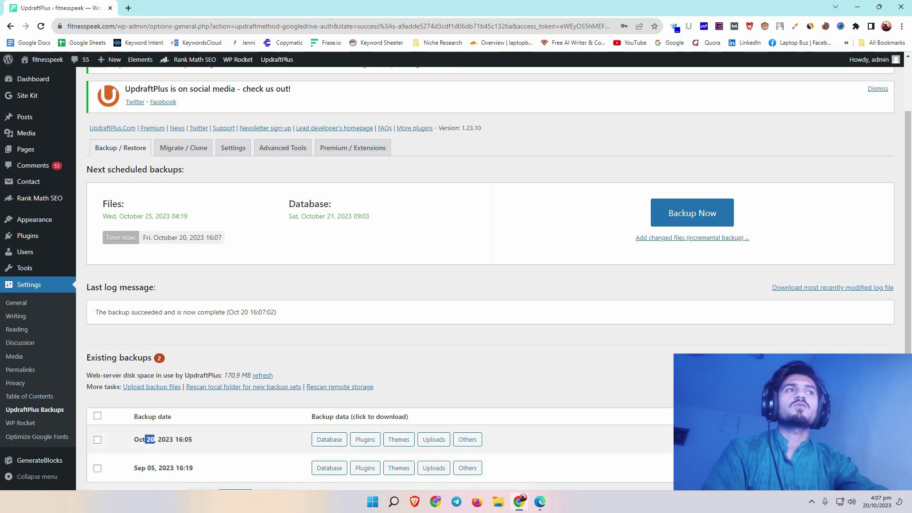
Prepare a restore of the Oct 20, 2023 16:05 backup with Plugins, Themes, Uploads, Others and Database, and cancel before restoring.
left_click(713, 439)
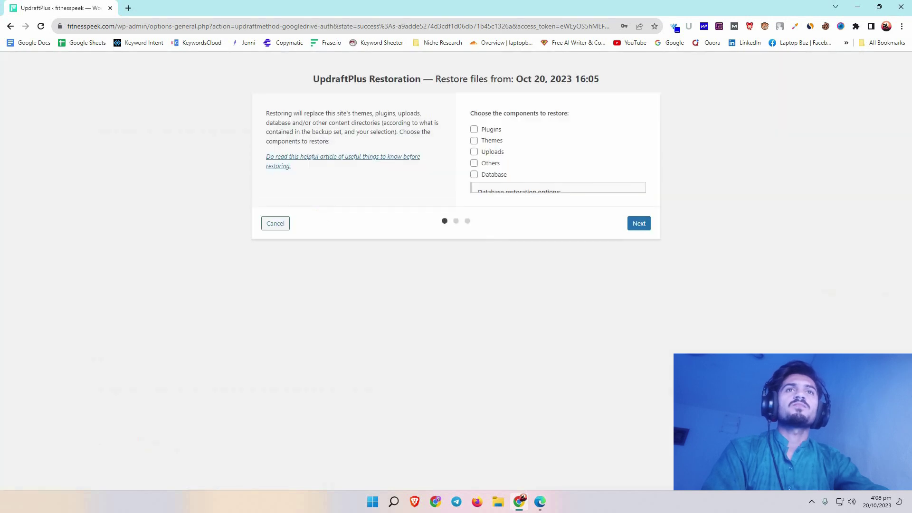
left_click(475, 130)
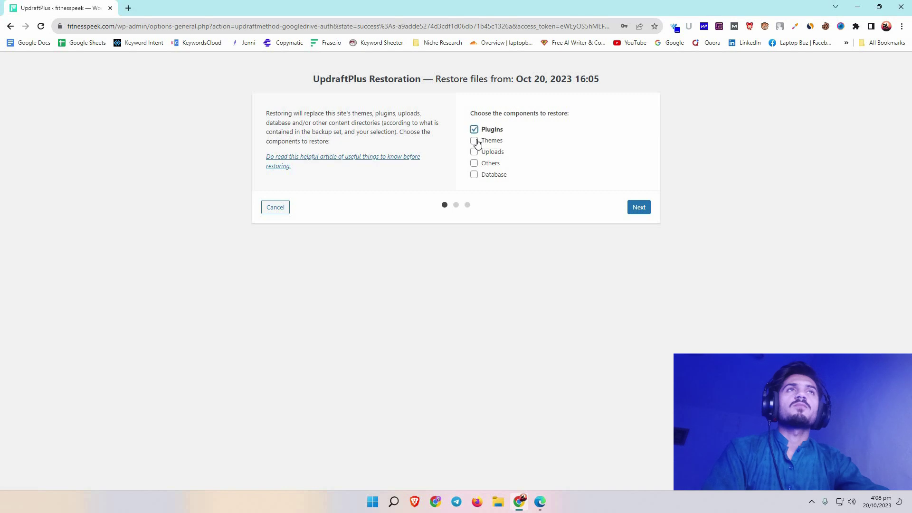
left_click(475, 152)
left_click(475, 164)
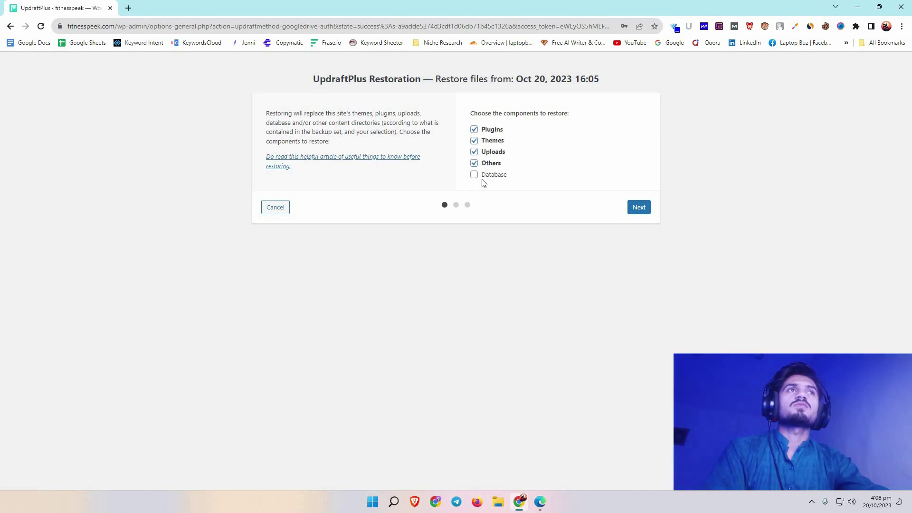
left_click(638, 207)
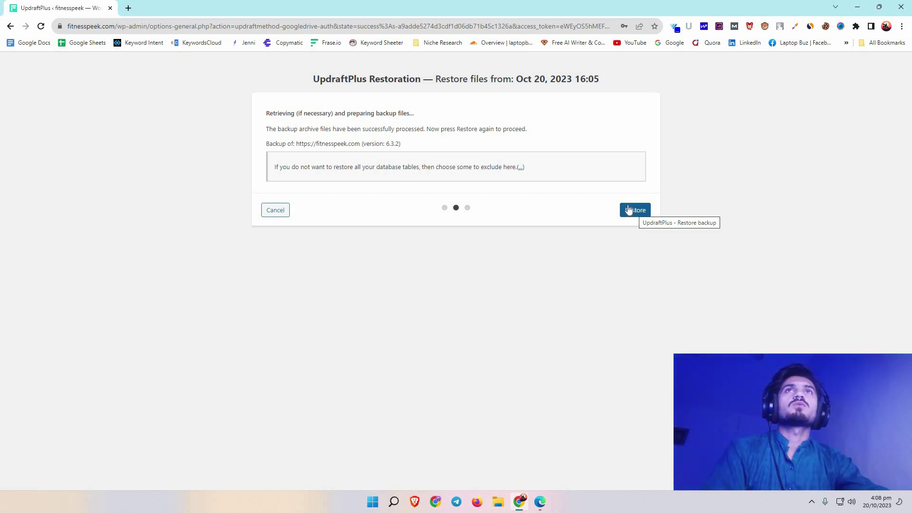
left_click(275, 210)
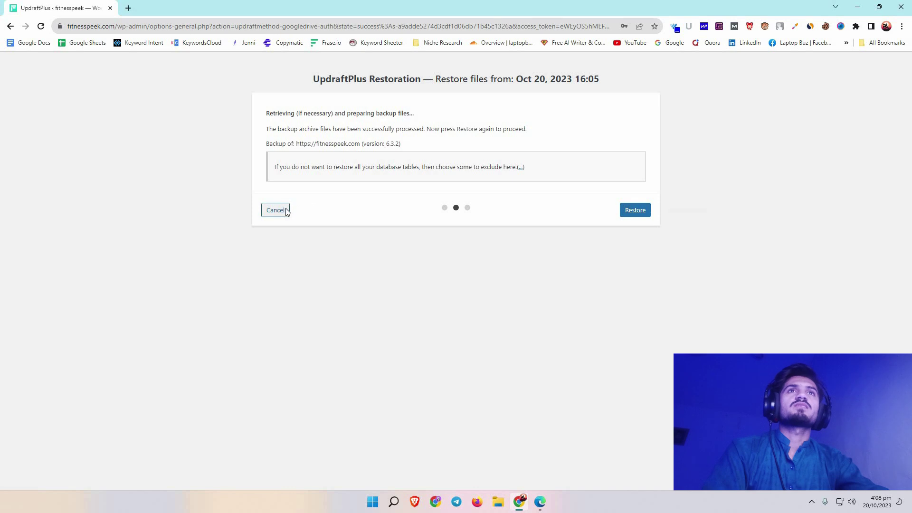
Dismiss the WP Rocket cache notice and the UpdraftPlus social media notice from the Backup/Restore page.
scroll(893, 114, "up", 2)
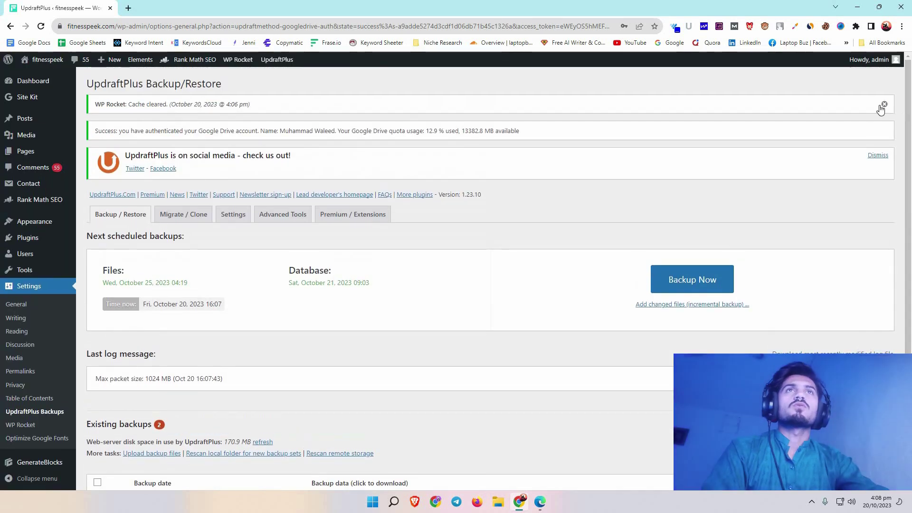
left_click(884, 105)
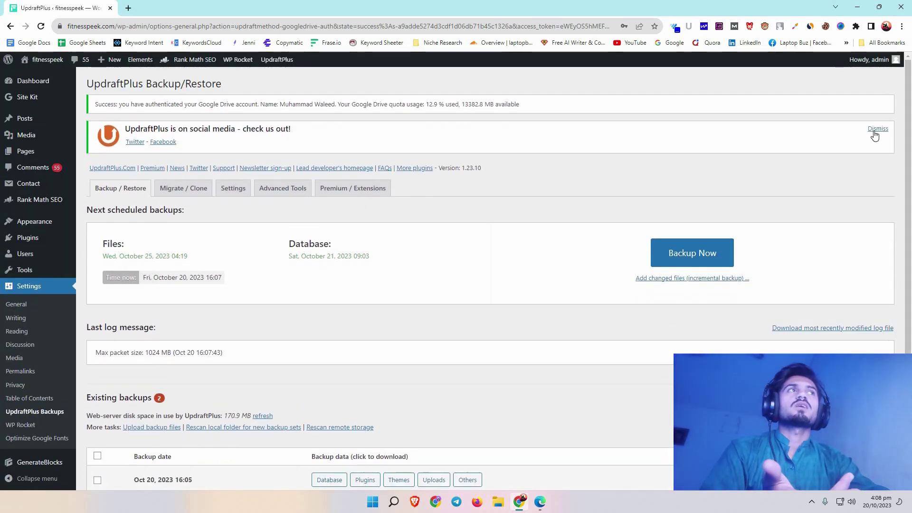
left_click(876, 129)
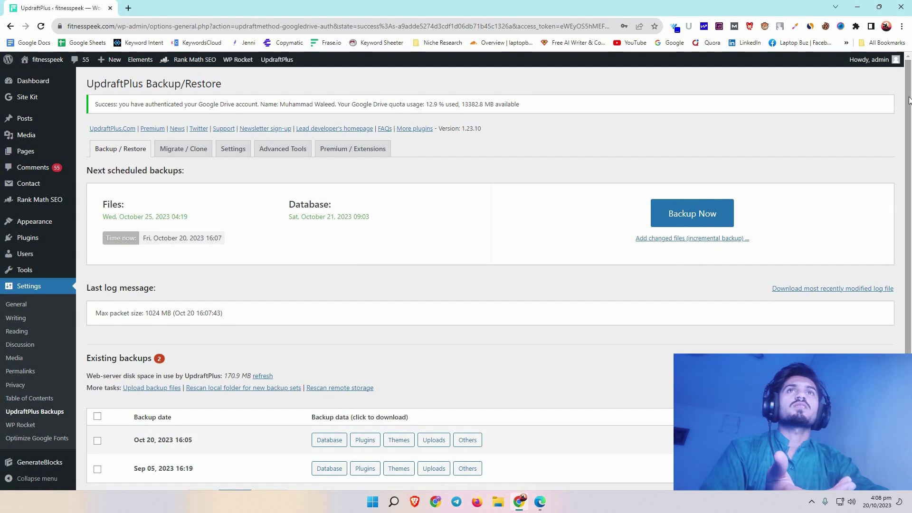
scroll(910, 194, "down", 1)
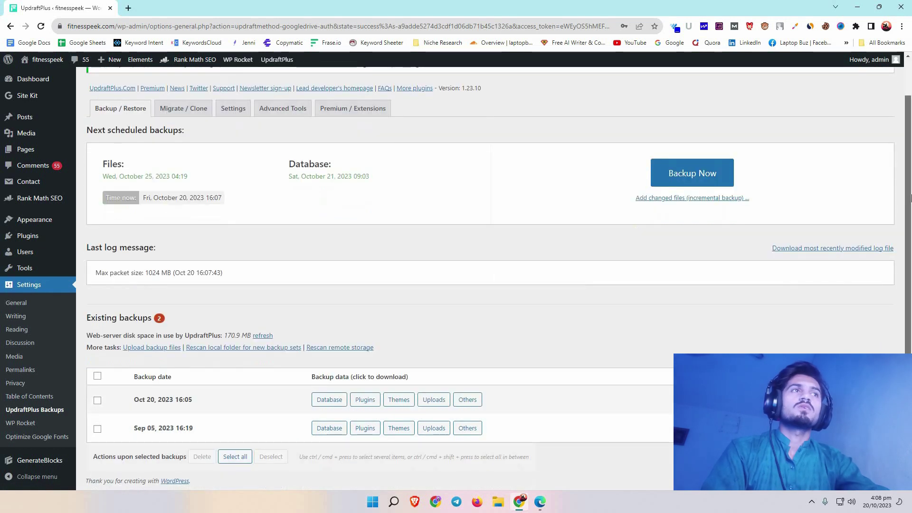